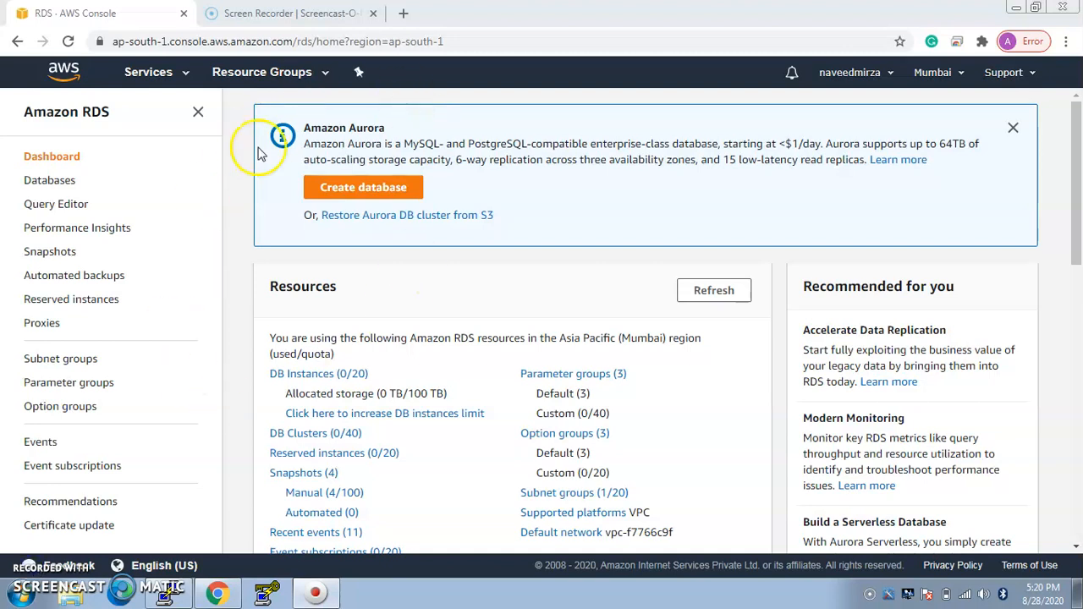
Step: Open the RDS service from the AWS services list and start creating a new database
{"action": "left_click", "coordinate": [186, 80]}
{"action": "left_click_drag", "start_coordinate": [1066, 201], "coordinate": [1067, 250]}
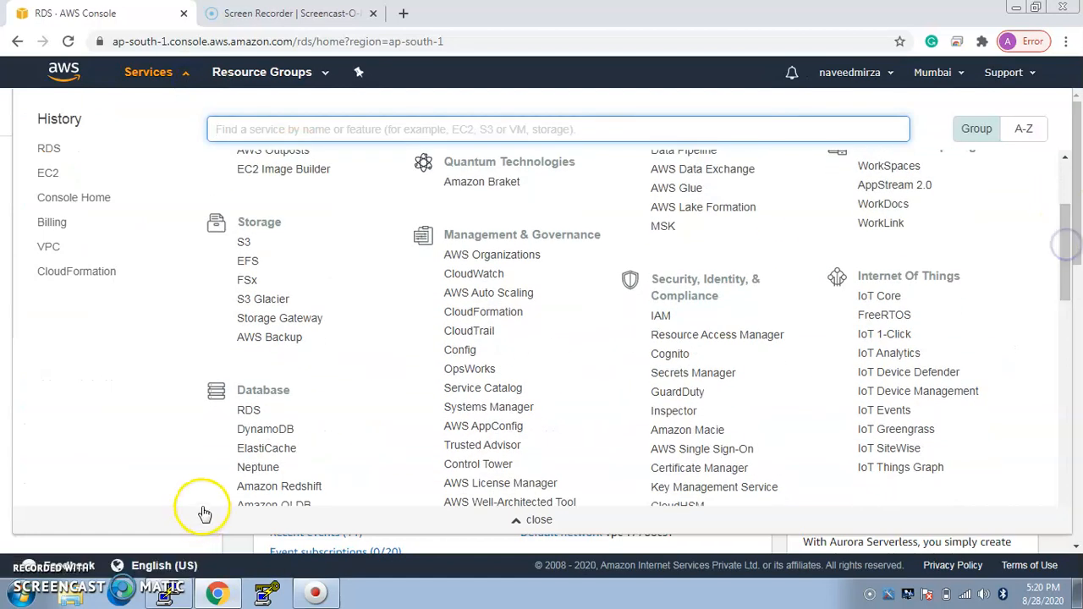
{"action": "left_click", "coordinate": [249, 411]}
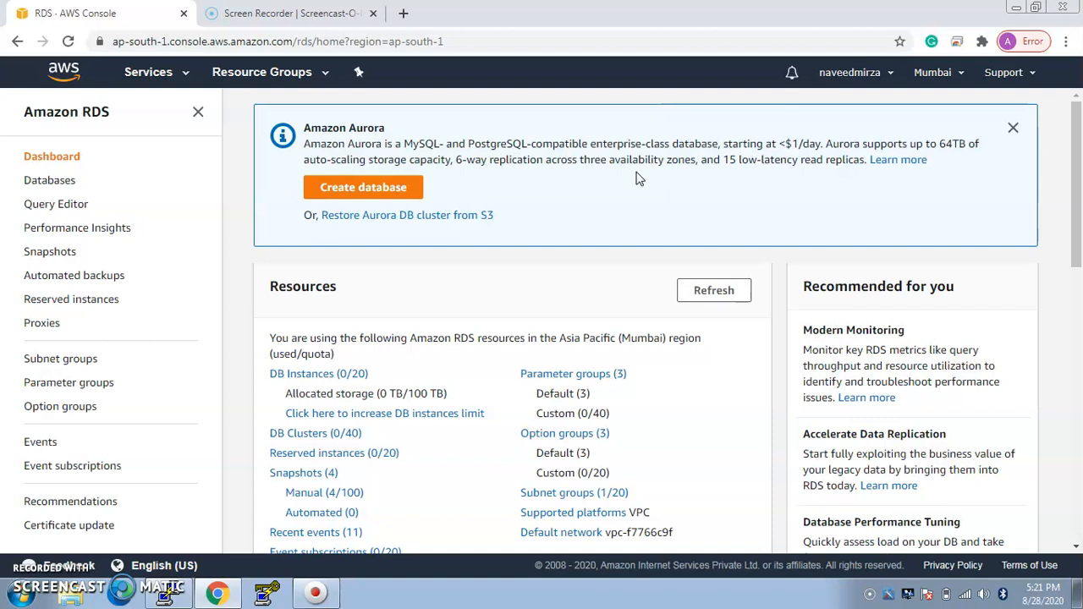
{"action": "left_click", "coordinate": [388, 188]}
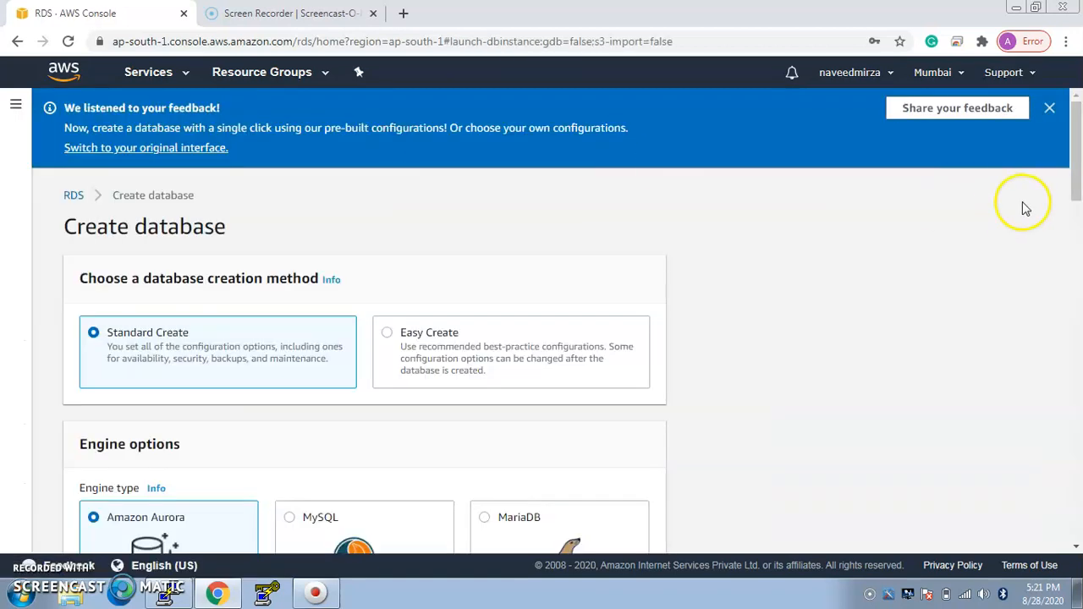
Step: Choose MySQL as the engine type for the standard creation method and set its version to MySQL 5.7.22
{"action": "left_click_drag", "start_coordinate": [1070, 175], "coordinate": [1074, 203]}
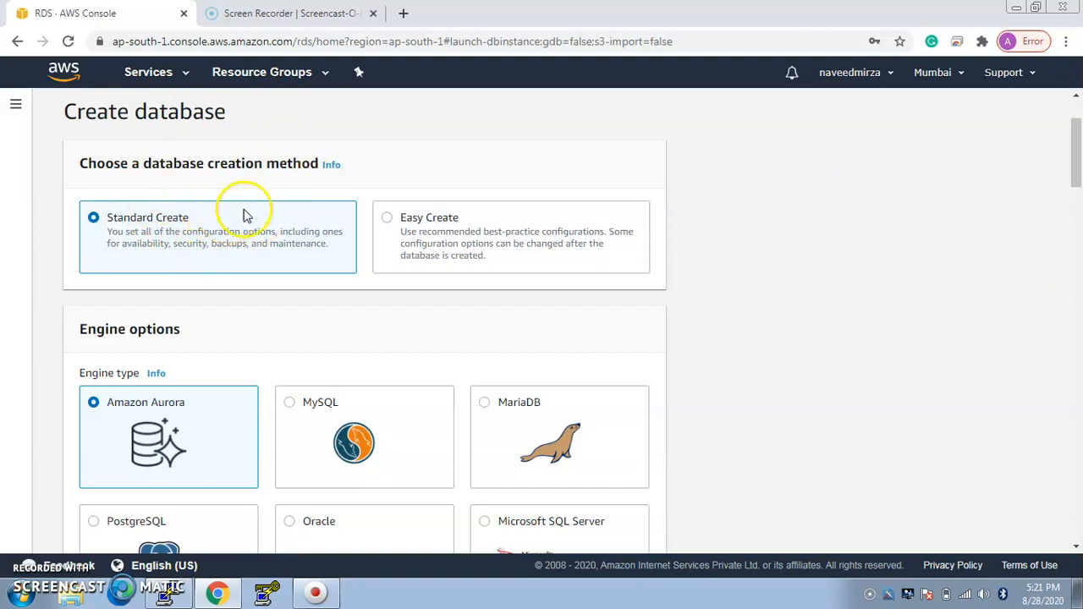
{"action": "left_click_drag", "start_coordinate": [1070, 175], "coordinate": [1073, 211]}
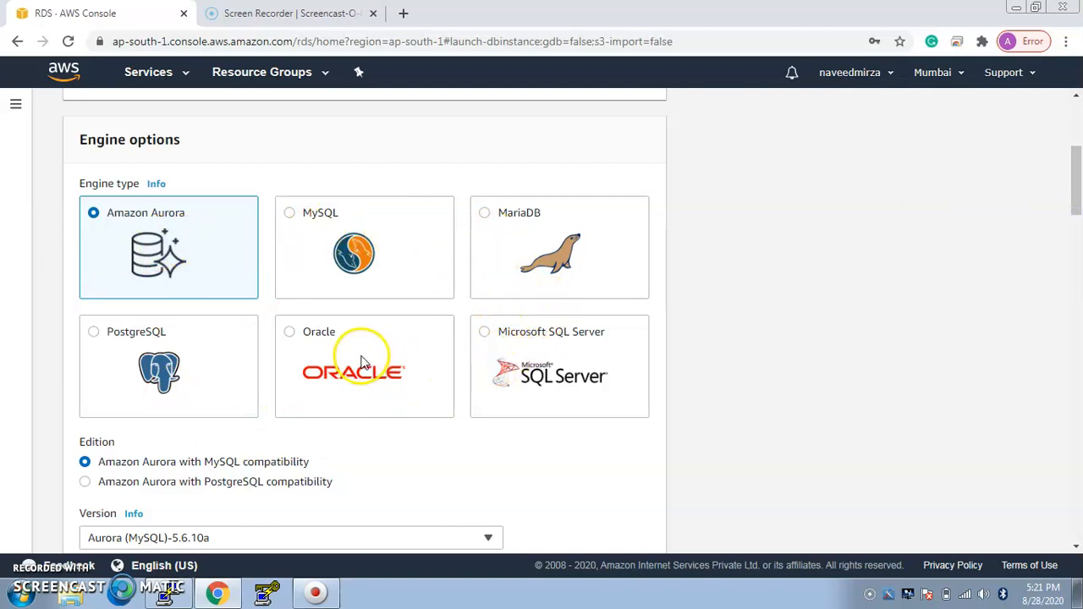
{"action": "left_click", "coordinate": [290, 214]}
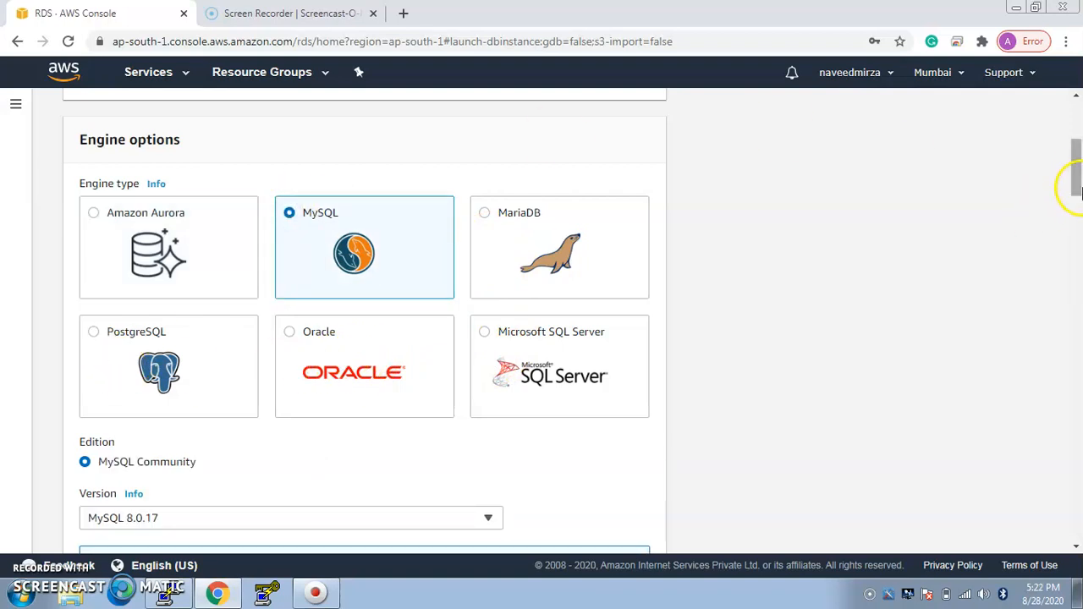
{"action": "left_click_drag", "start_coordinate": [1077, 179], "coordinate": [1079, 221]}
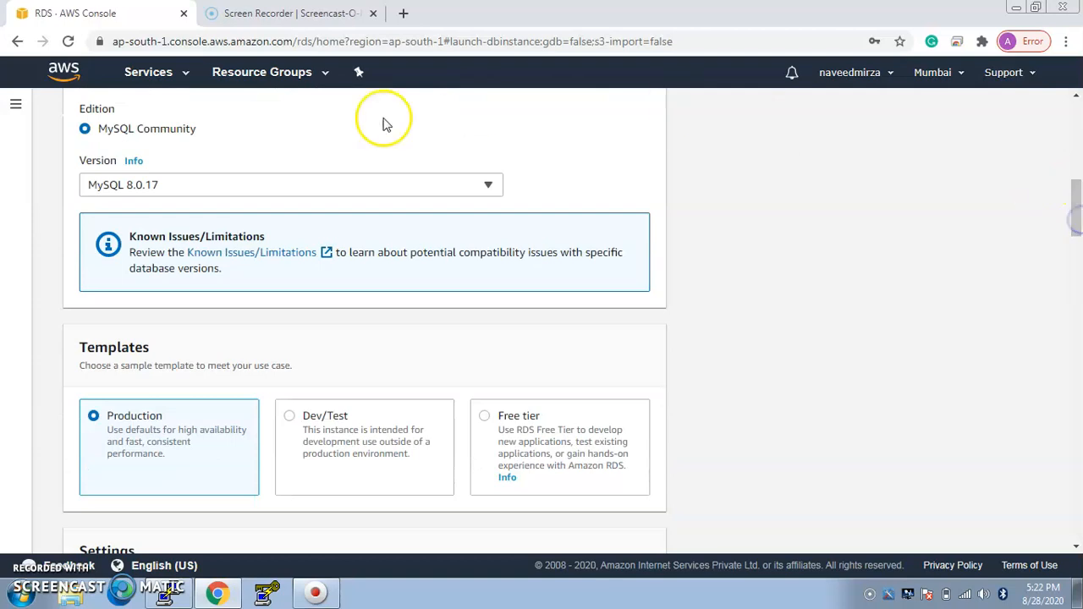
{"action": "left_click", "coordinate": [309, 188]}
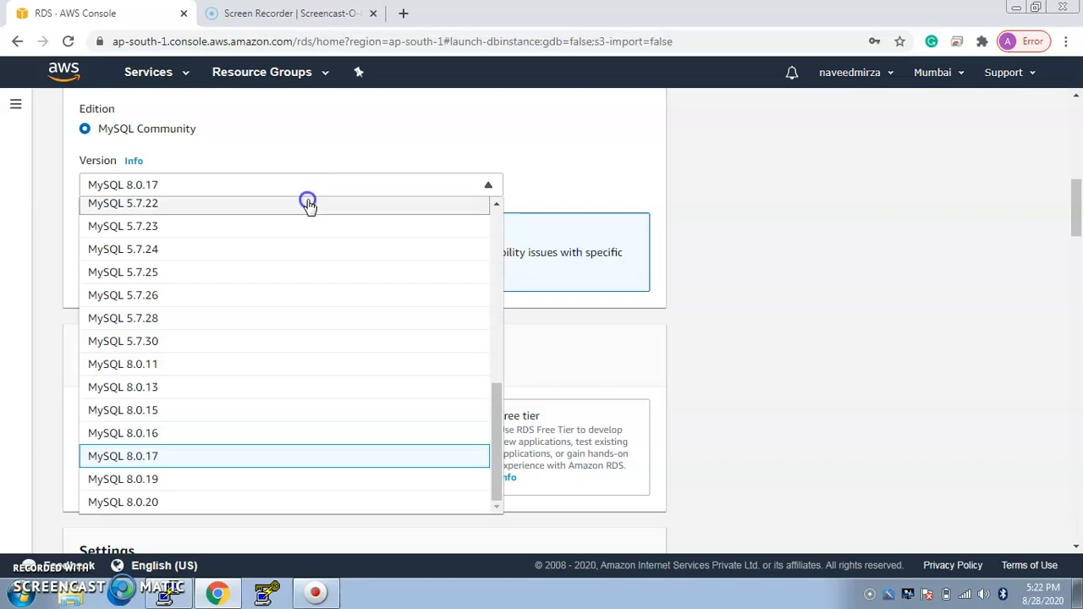
{"action": "left_click", "coordinate": [310, 207]}
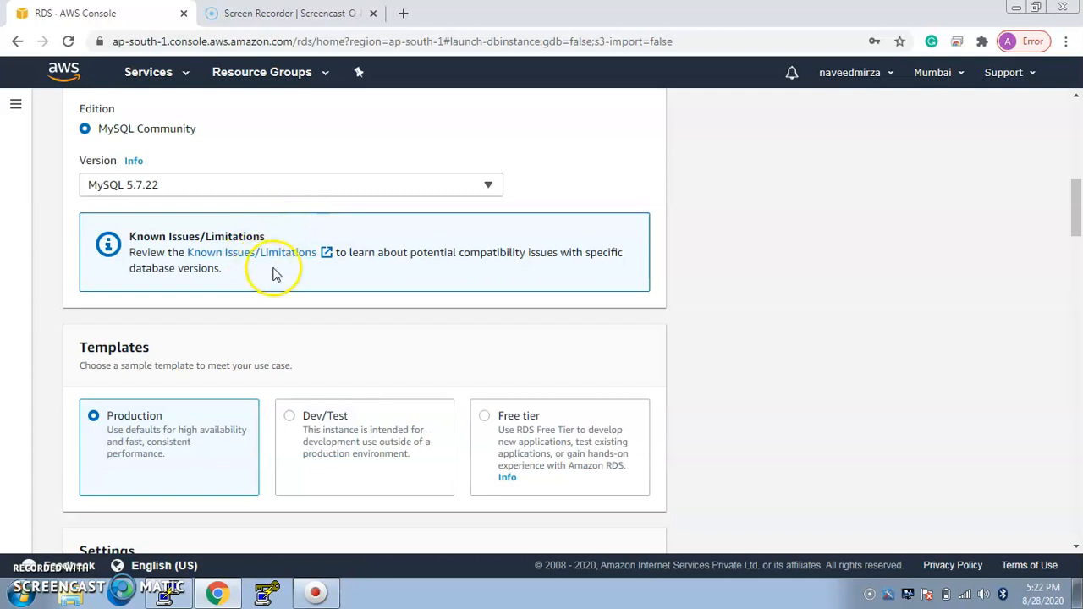
Step: Set the DB instance identifier to database-14, leaving the Production template selected
{"action": "left_click_drag", "start_coordinate": [1076, 213], "coordinate": [1077, 249]}
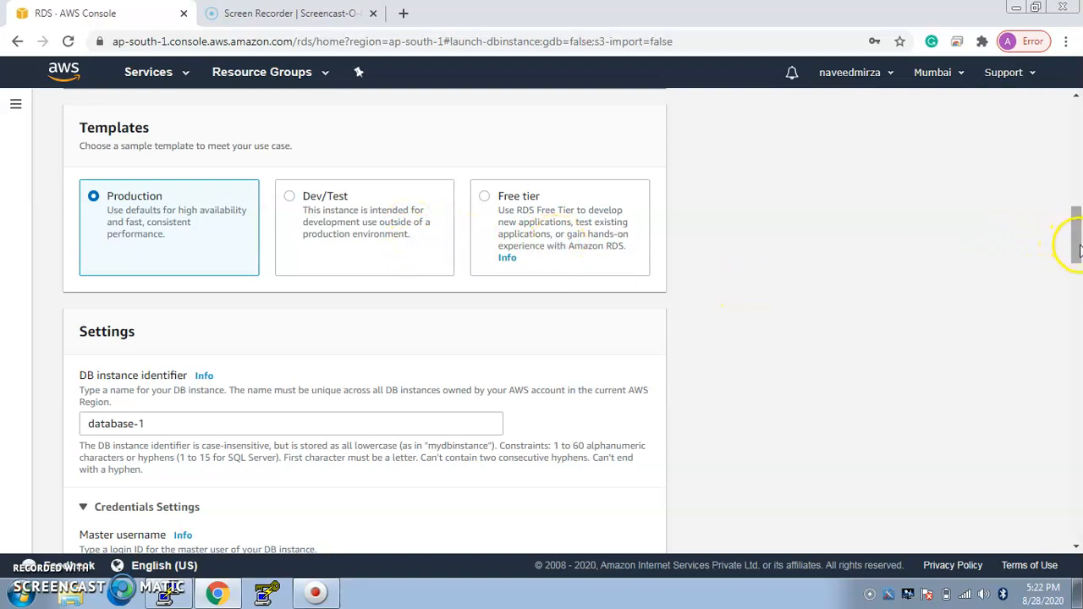
{"action": "left_click_drag", "start_coordinate": [1079, 253], "coordinate": [1078, 261]}
{"action": "scroll", "coordinate": [1078, 261], "scroll_direction": "down", "scroll_amount": 1}
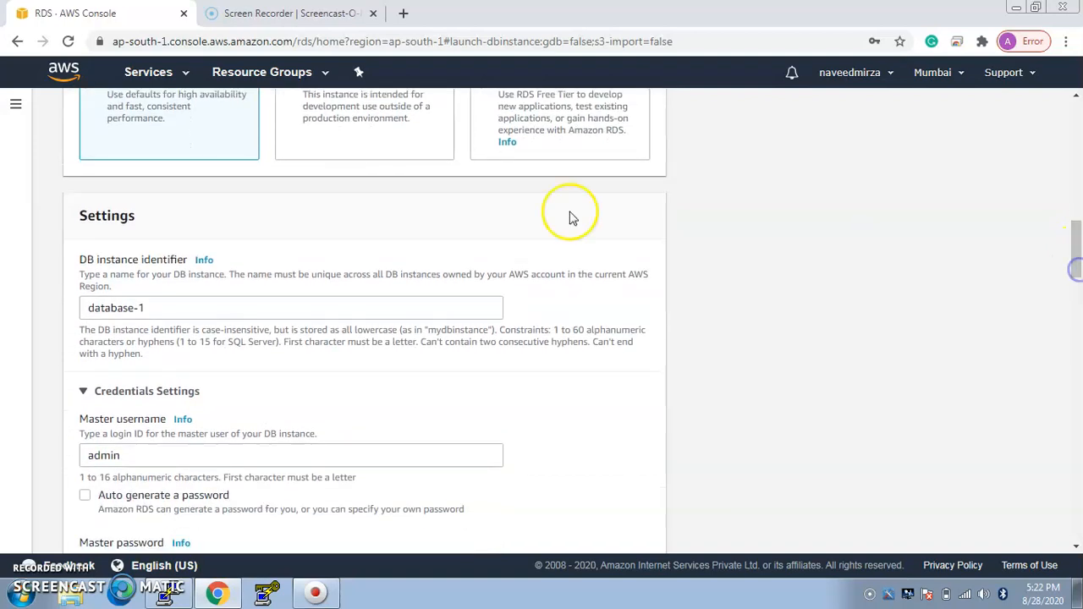
{"action": "left_click", "coordinate": [175, 306]}
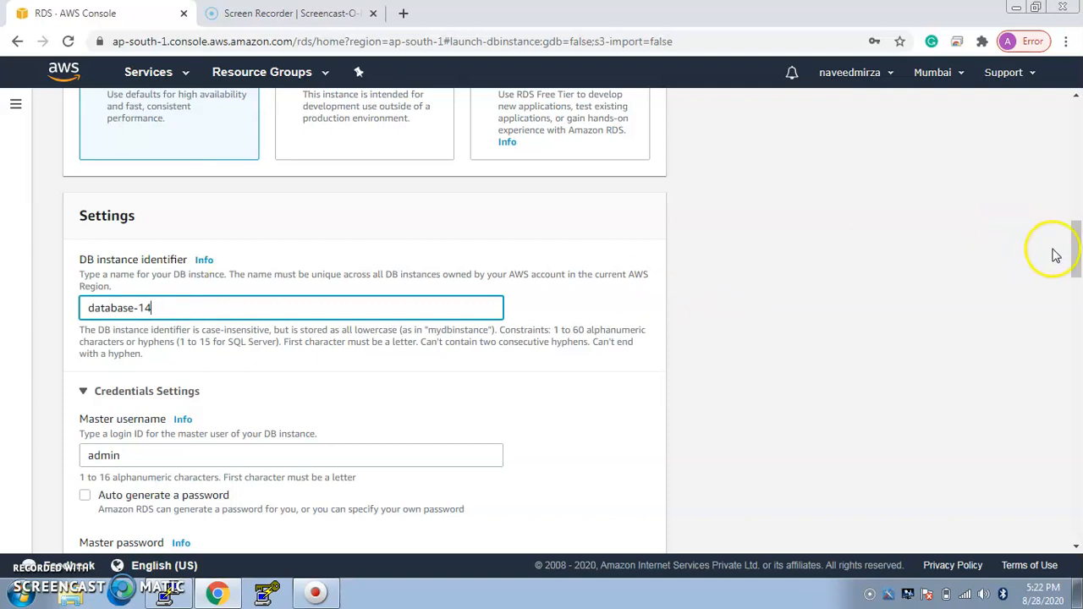
Step: Enter the master password for the admin user and repeat it in the password confirmation field
{"action": "left_click_drag", "start_coordinate": [1077, 258], "coordinate": [1078, 288]}
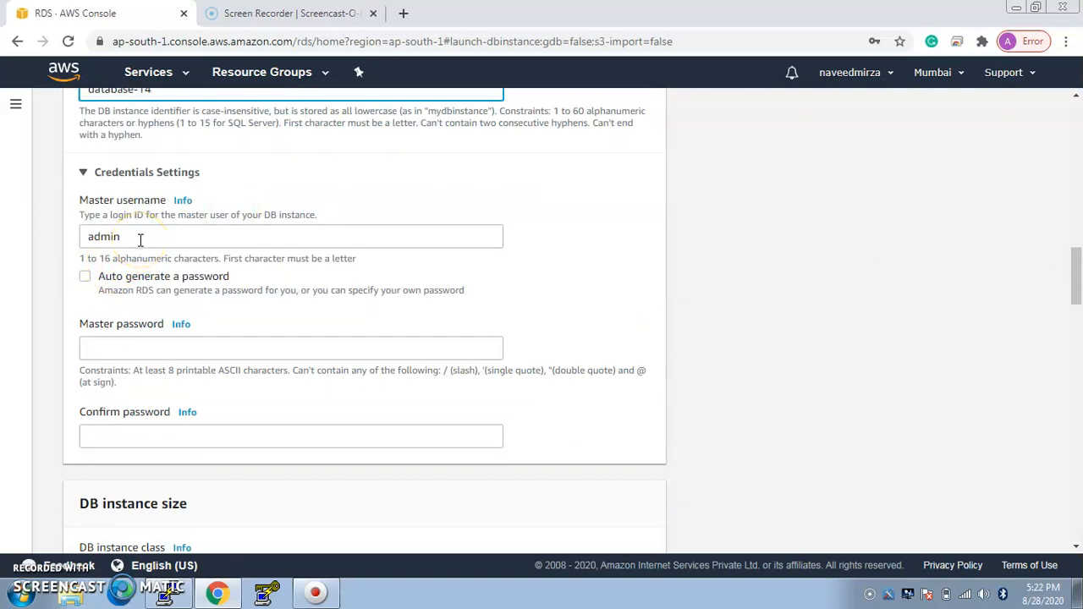
{"action": "left_click", "coordinate": [154, 347]}
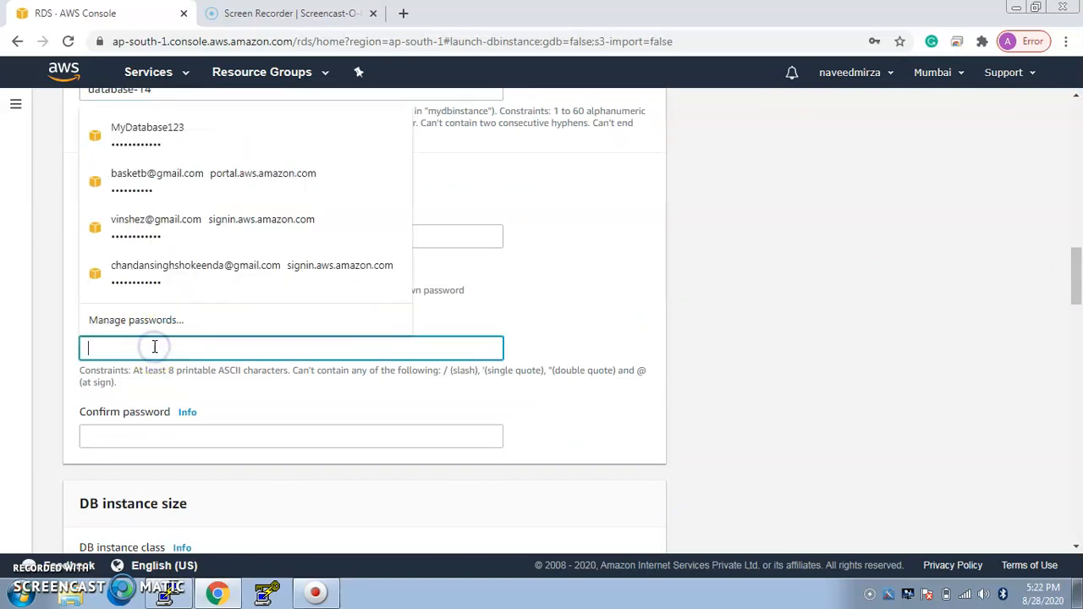
{"action": "type", "text": "adm"}
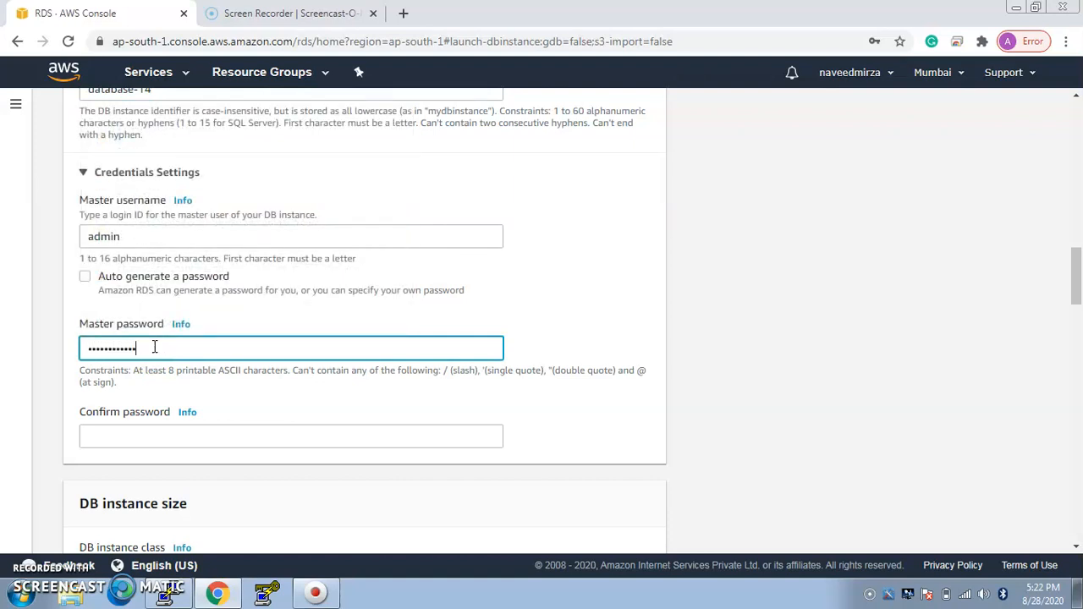
{"action": "left_click", "coordinate": [153, 434]}
{"action": "type", "text": "ad"}
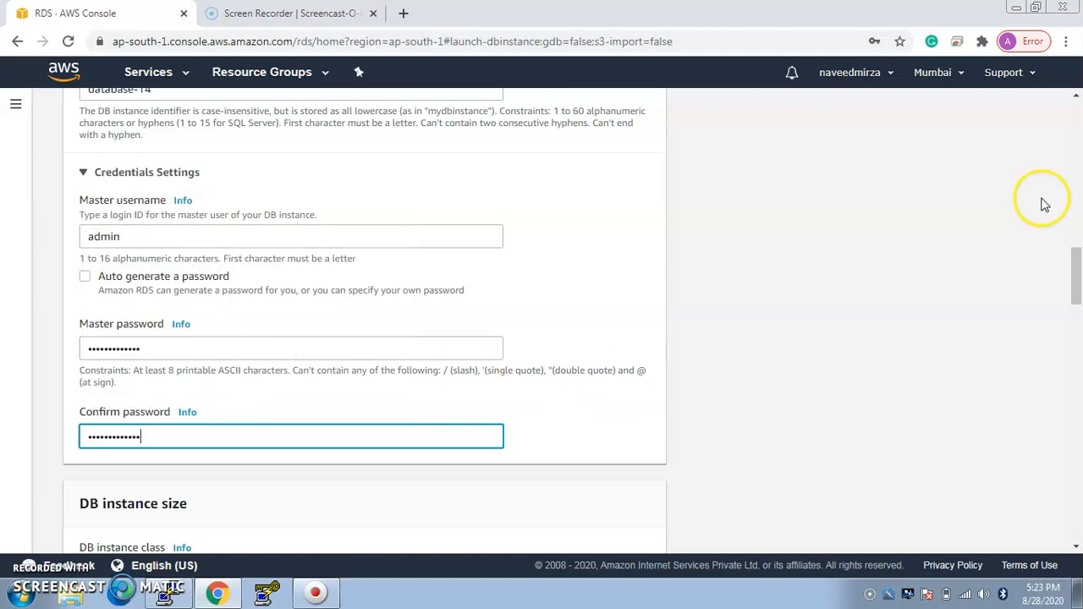
Step: Set the DB instance class to Burstable classes (includes t classes)
{"action": "left_click_drag", "start_coordinate": [1078, 273], "coordinate": [1058, 328]}
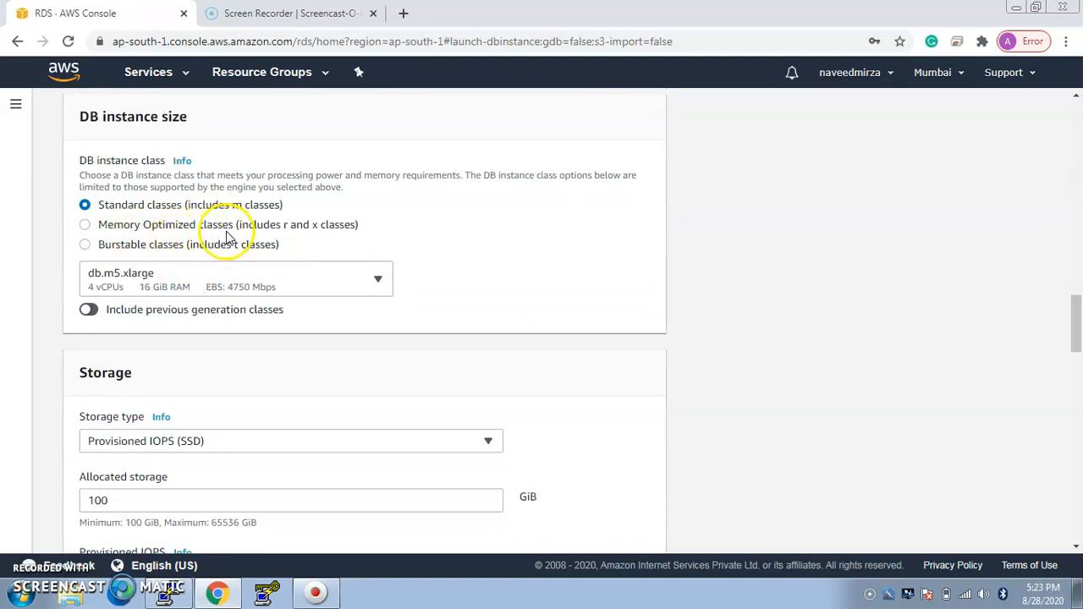
{"action": "left_click", "coordinate": [84, 244]}
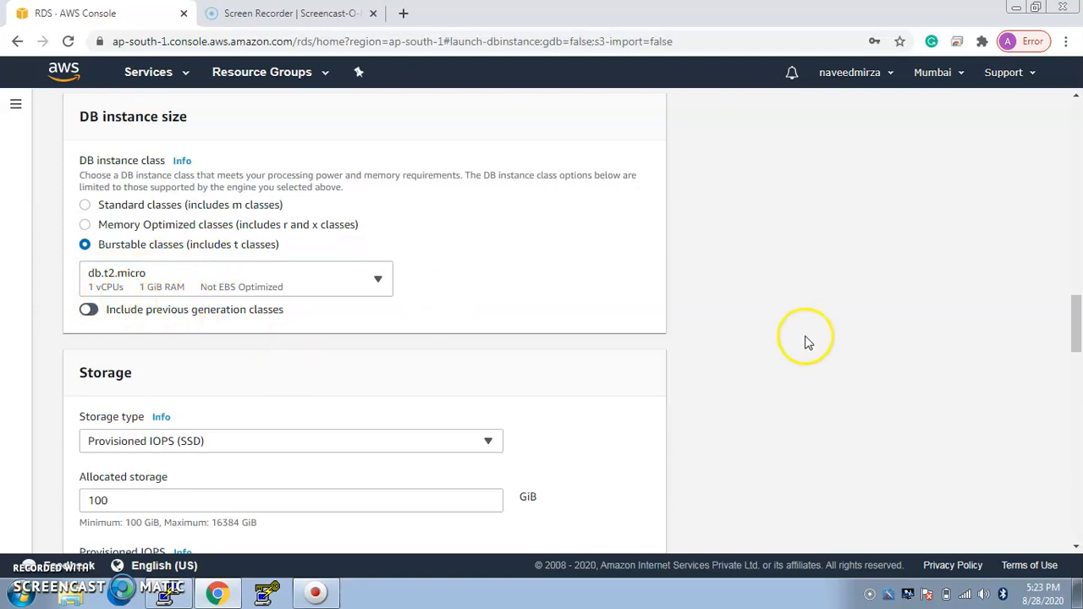
Step: Review the storage, autoscaling threshold and Multi-AZ deployment settings and the VPCs offered for the database's connectivity
{"action": "left_click_drag", "start_coordinate": [1078, 340], "coordinate": [1072, 364]}
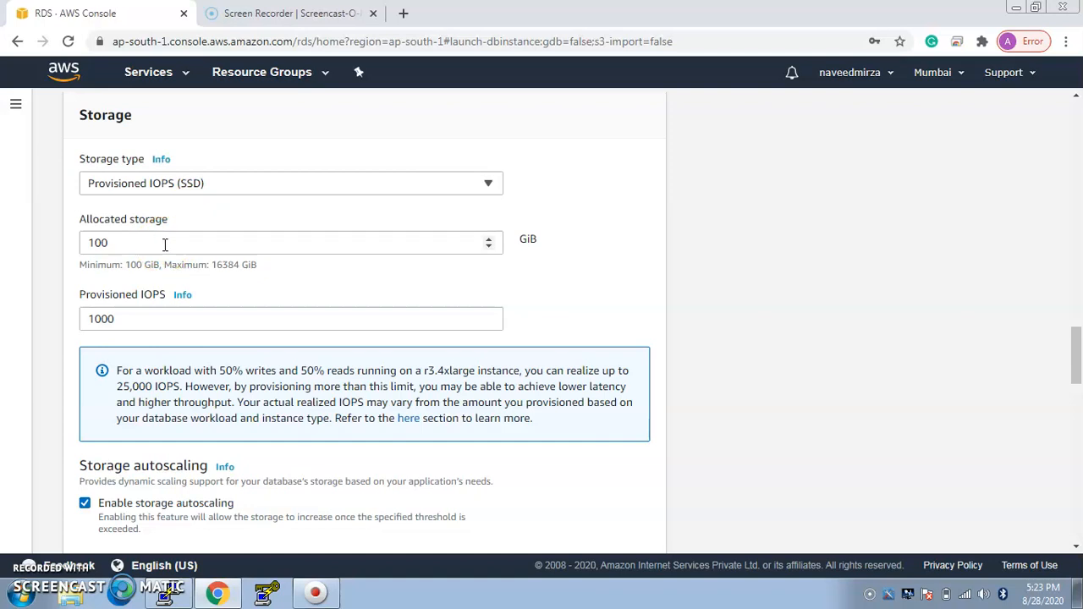
{"action": "left_click", "coordinate": [319, 233]}
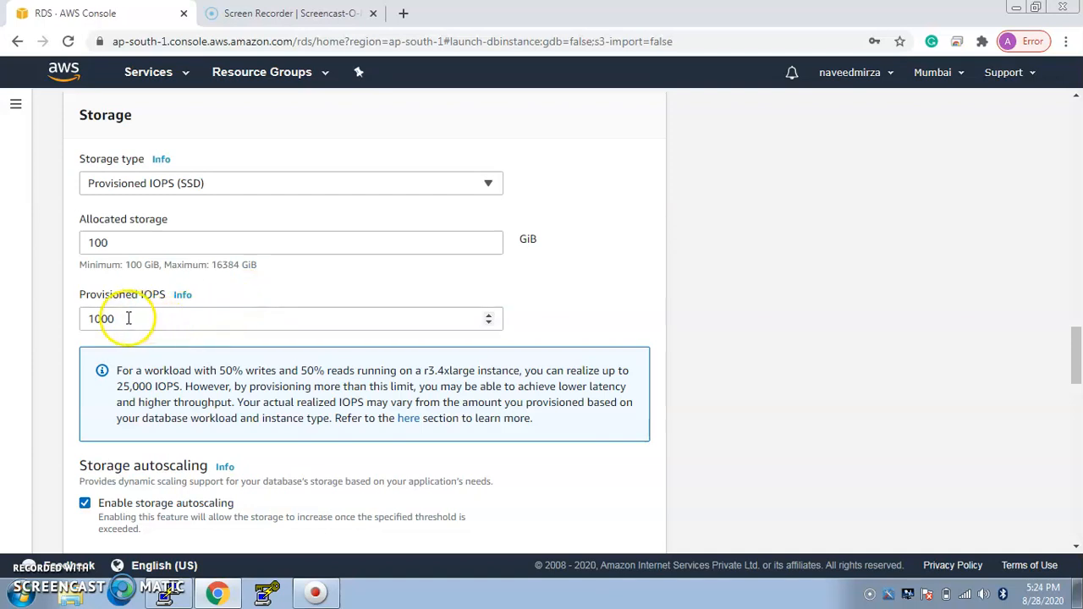
{"action": "left_click_drag", "start_coordinate": [1077, 363], "coordinate": [1076, 402]}
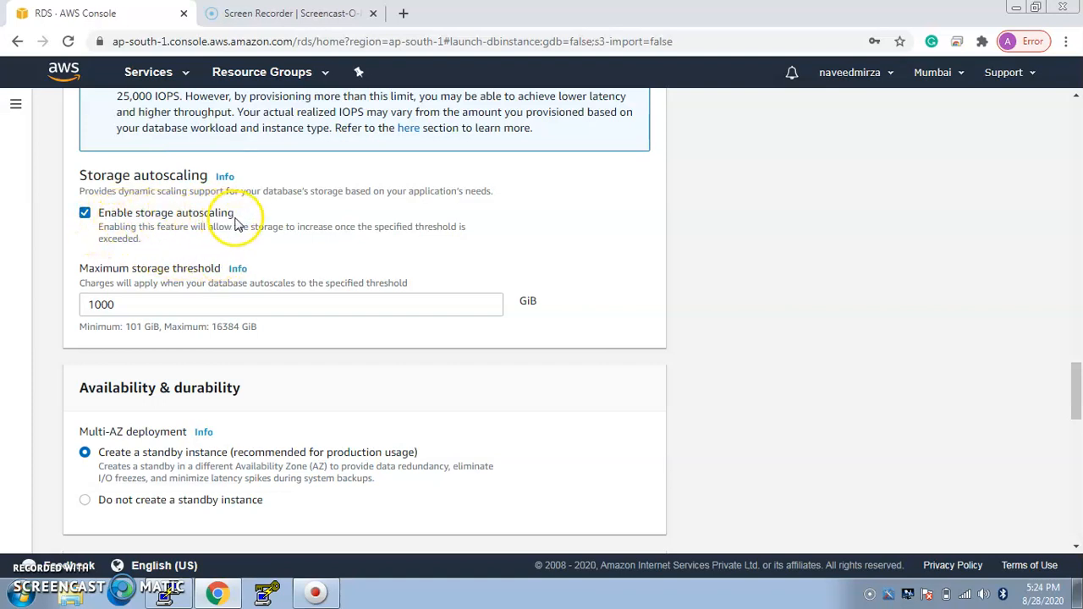
{"action": "left_click", "coordinate": [124, 306]}
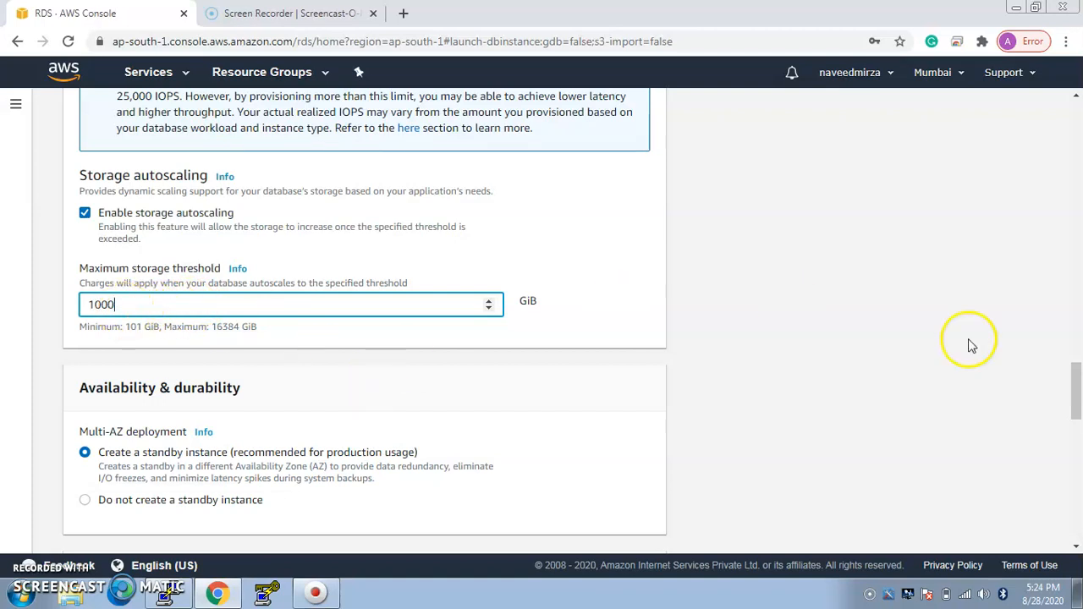
{"action": "left_click_drag", "start_coordinate": [1078, 399], "coordinate": [1076, 433]}
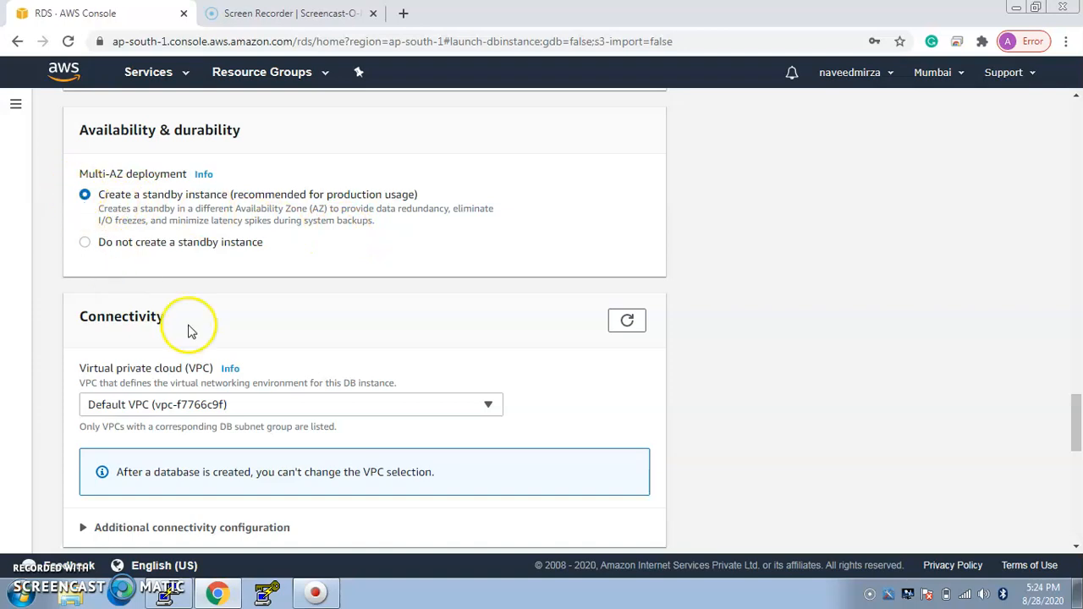
{"action": "left_click_drag", "start_coordinate": [1075, 433], "coordinate": [1075, 457]}
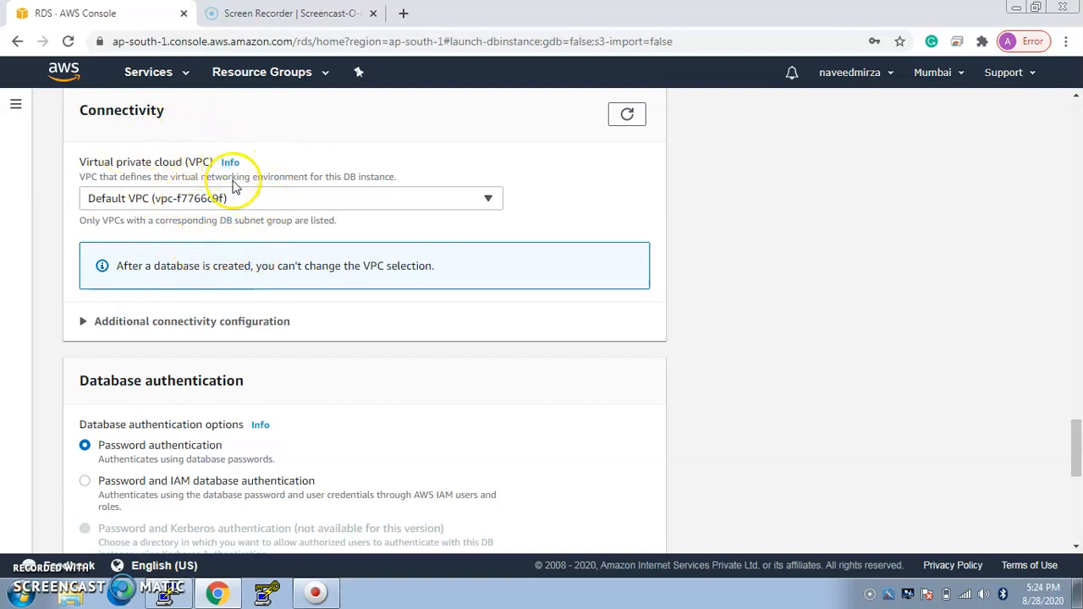
{"action": "left_click", "coordinate": [272, 206]}
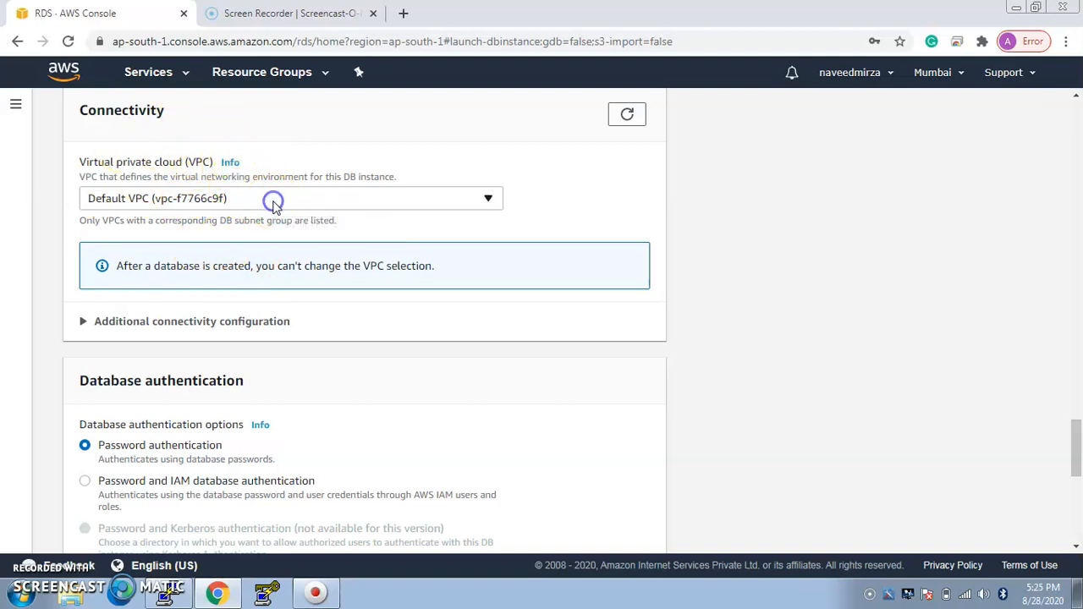
{"action": "left_click", "coordinate": [253, 203]}
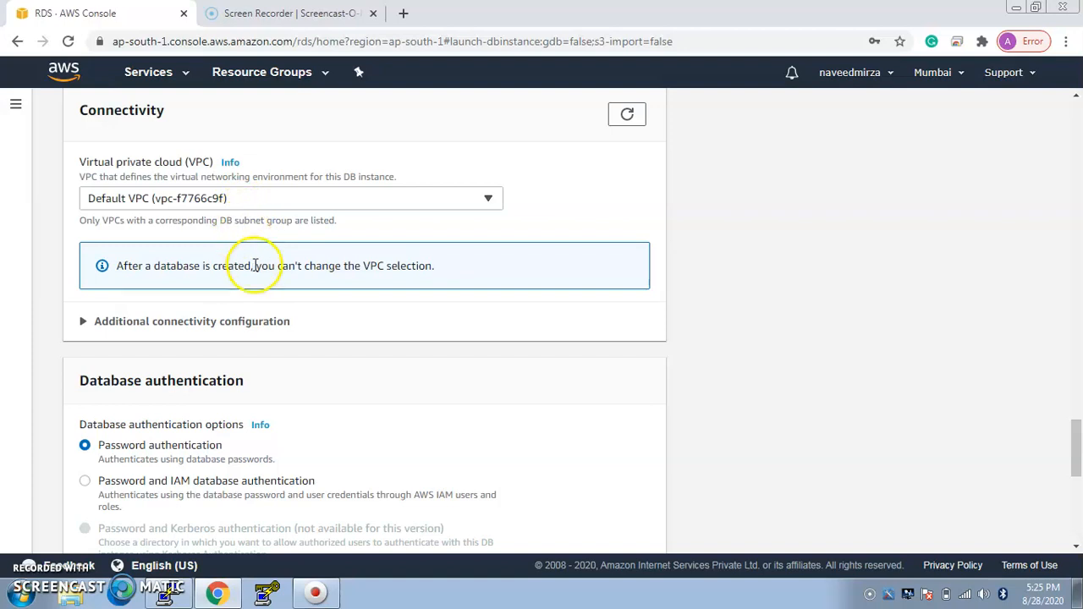
Step: In the additional connectivity configuration, set public access to Yes and keep the default VPC security group selected
{"action": "left_click", "coordinate": [82, 324]}
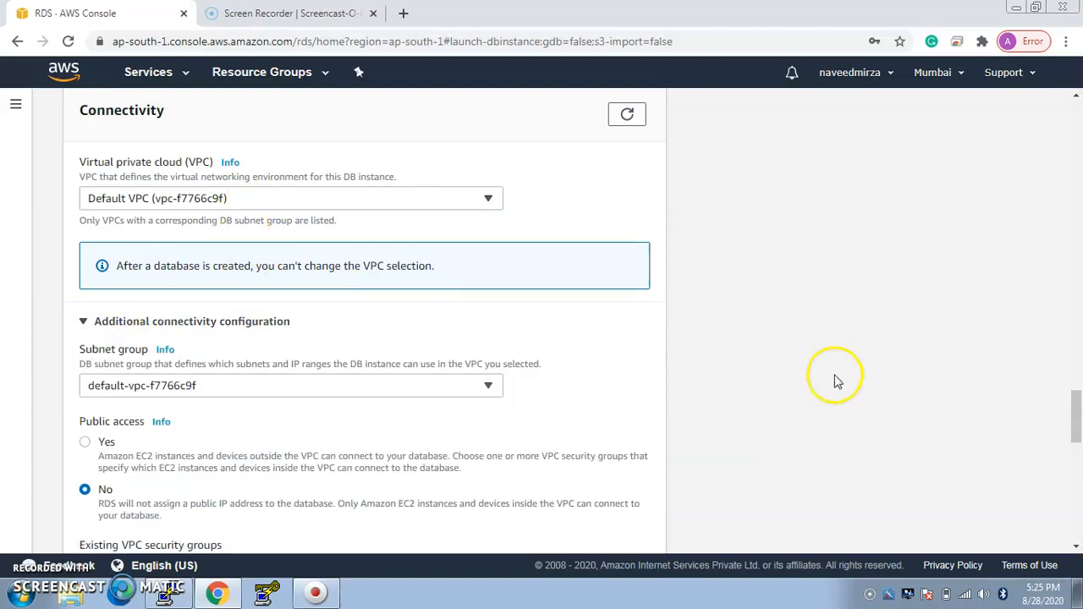
{"action": "scroll", "coordinate": [1077, 412], "scroll_direction": "down", "scroll_amount": 2}
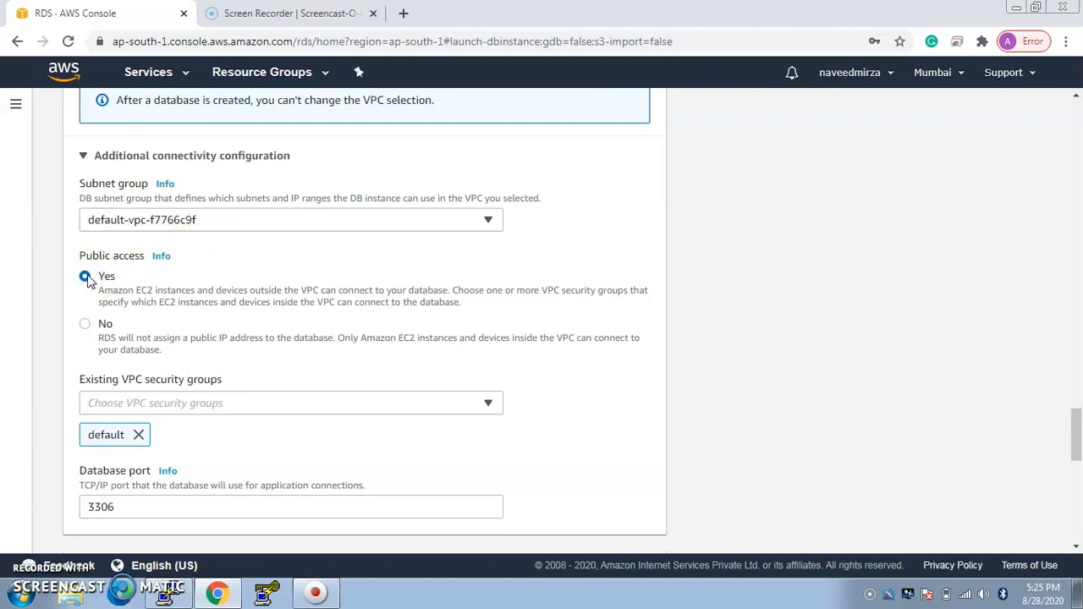
{"action": "left_click", "coordinate": [324, 404]}
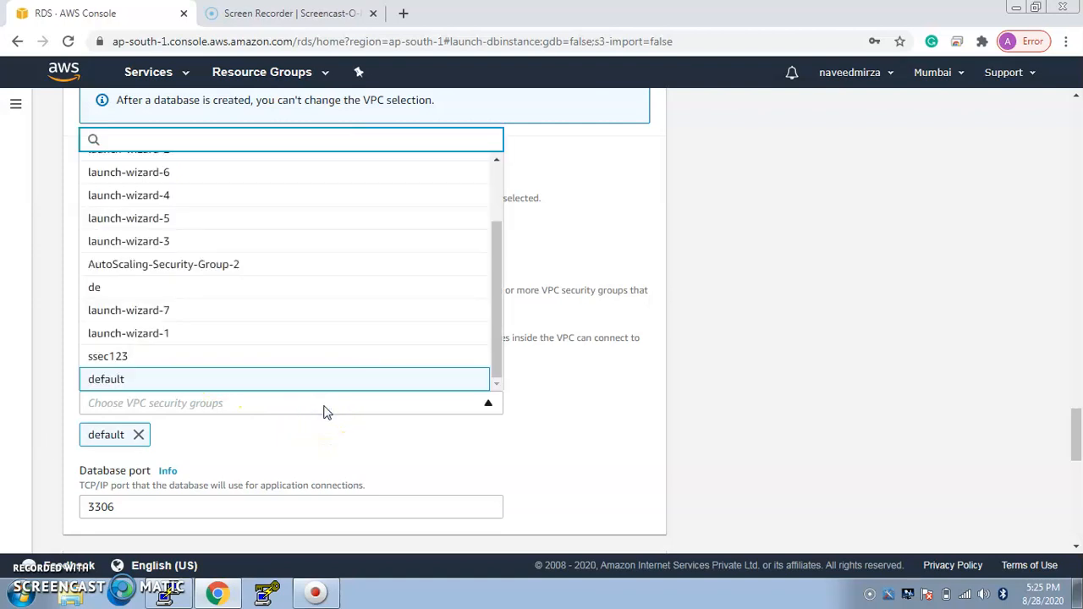
{"action": "left_click_drag", "start_coordinate": [496, 266], "coordinate": [490, 316]}
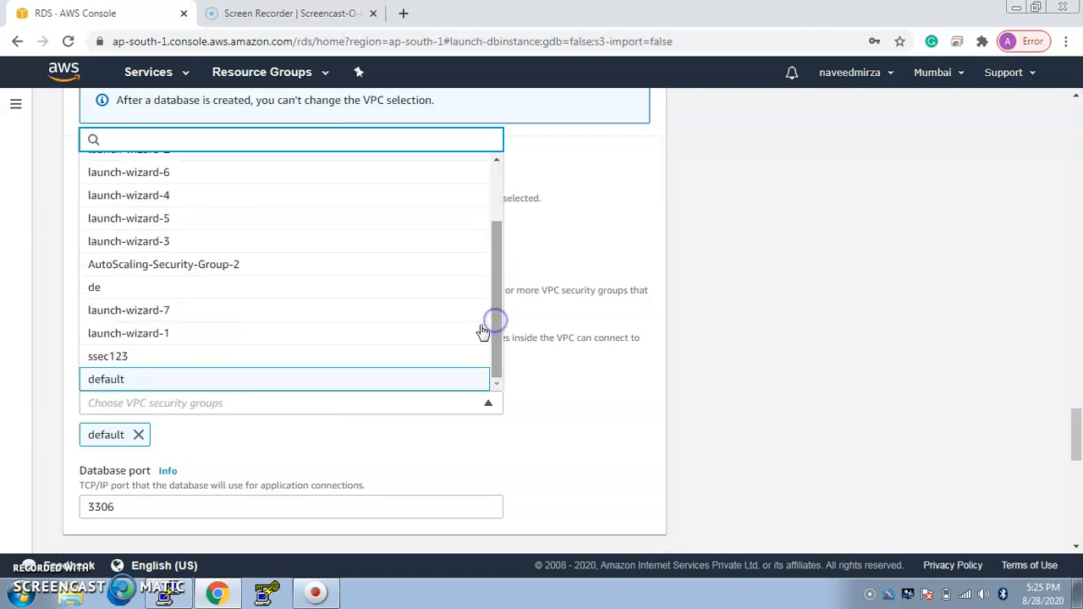
{"action": "left_click", "coordinate": [366, 387]}
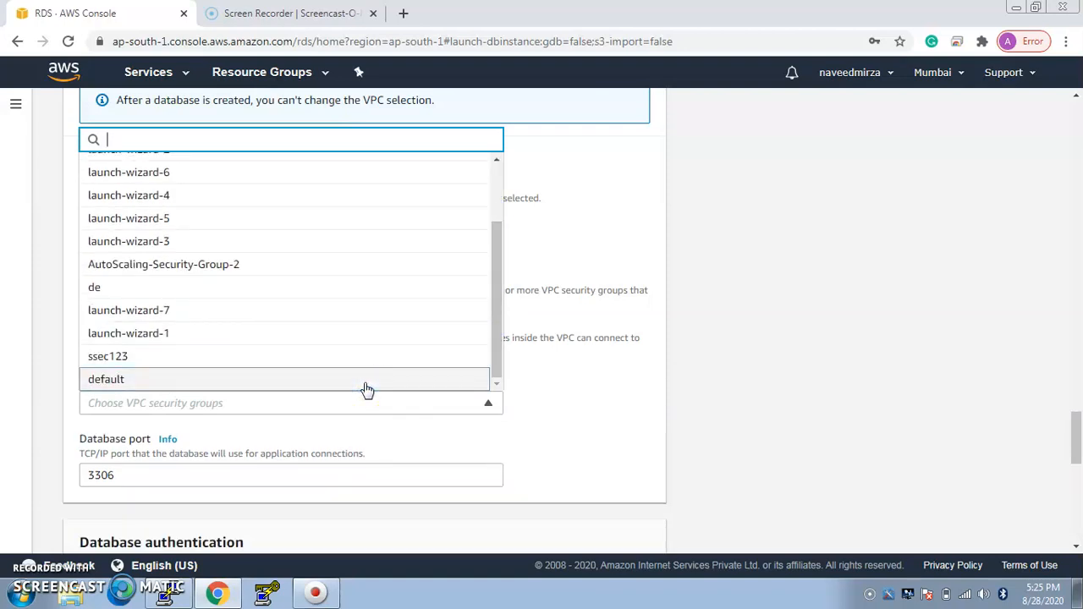
{"action": "left_click", "coordinate": [365, 387]}
{"action": "left_click", "coordinate": [858, 330]}
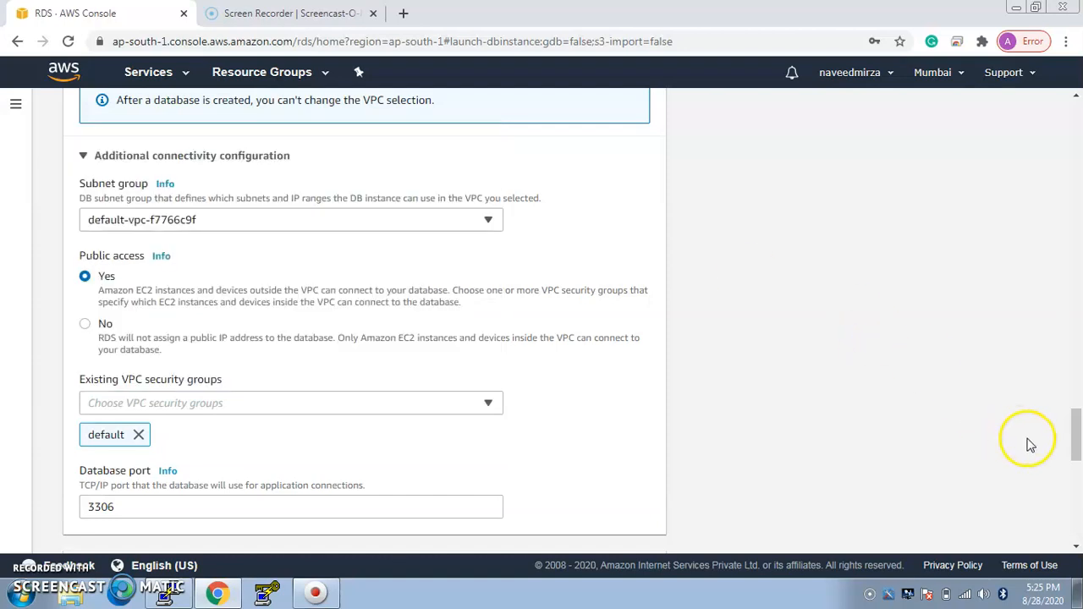
Step: Expand the additional configuration and set the initial database name to databse5
{"action": "left_click_drag", "start_coordinate": [1077, 449], "coordinate": [1076, 484]}
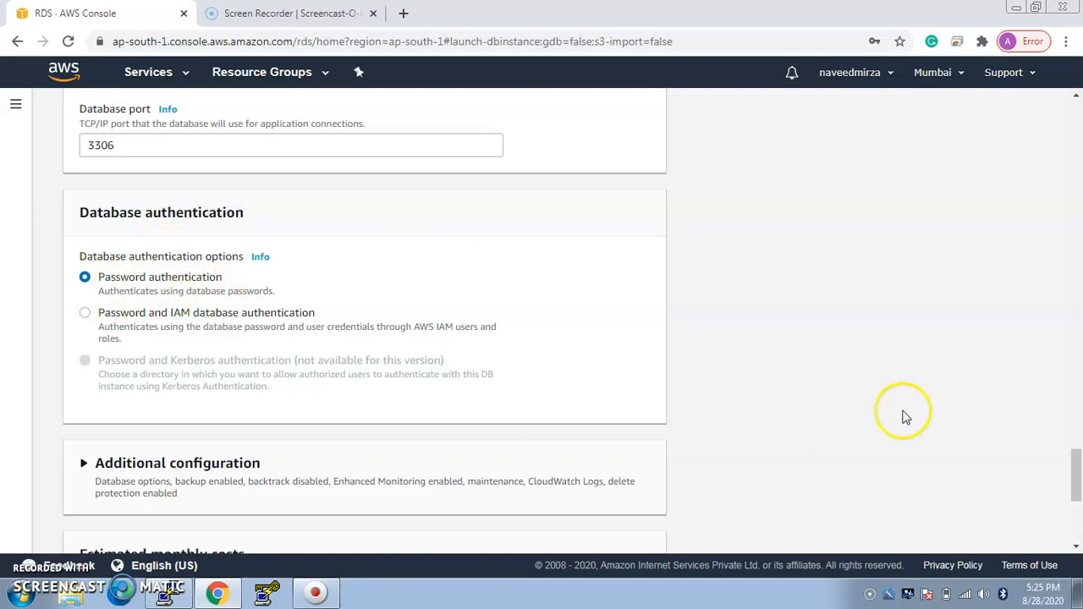
{"action": "left_click_drag", "start_coordinate": [1077, 482], "coordinate": [1077, 506]}
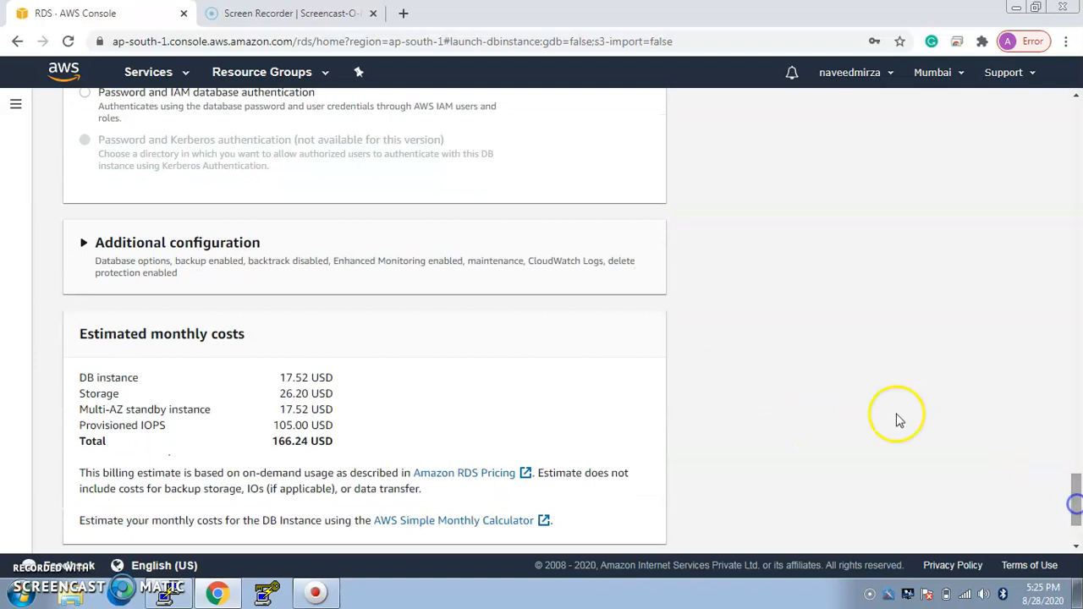
{"action": "left_click", "coordinate": [85, 243]}
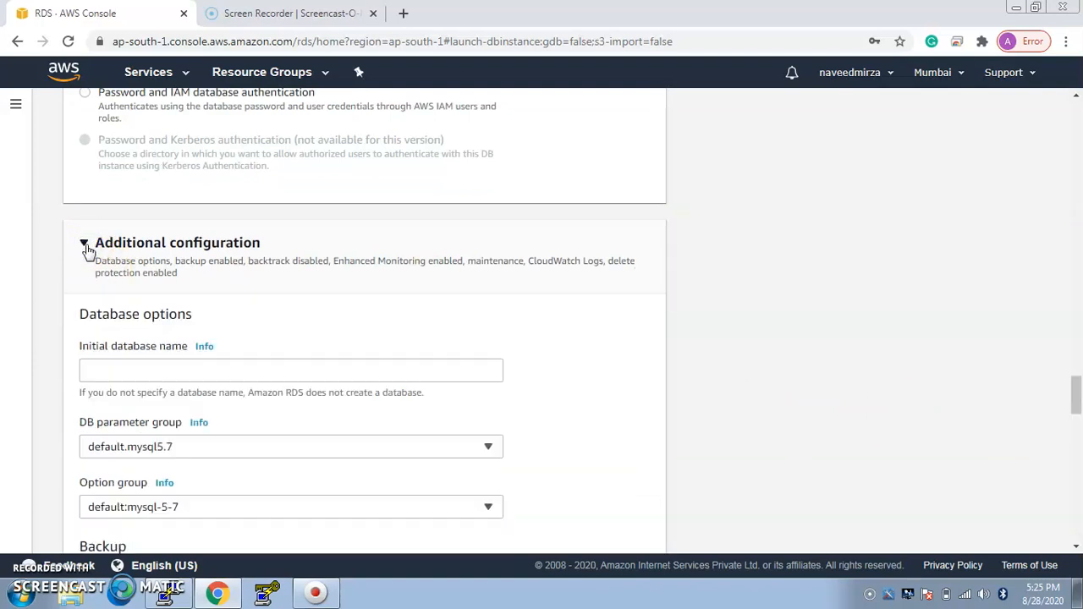
{"action": "left_click", "coordinate": [127, 370]}
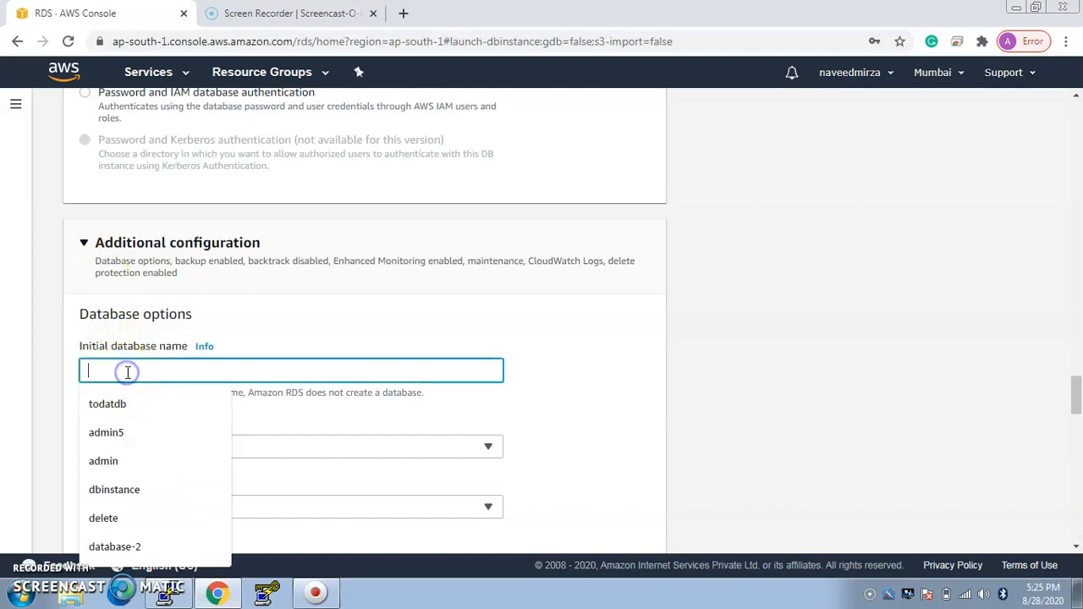
{"action": "type", "text": "databs"}
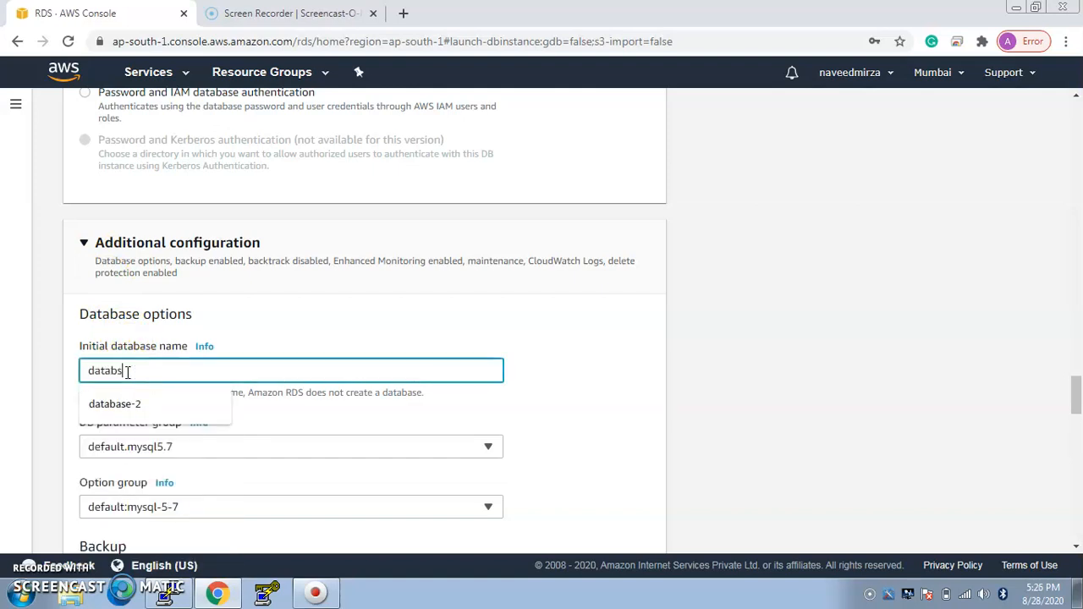
{"action": "type", "text": "e5"}
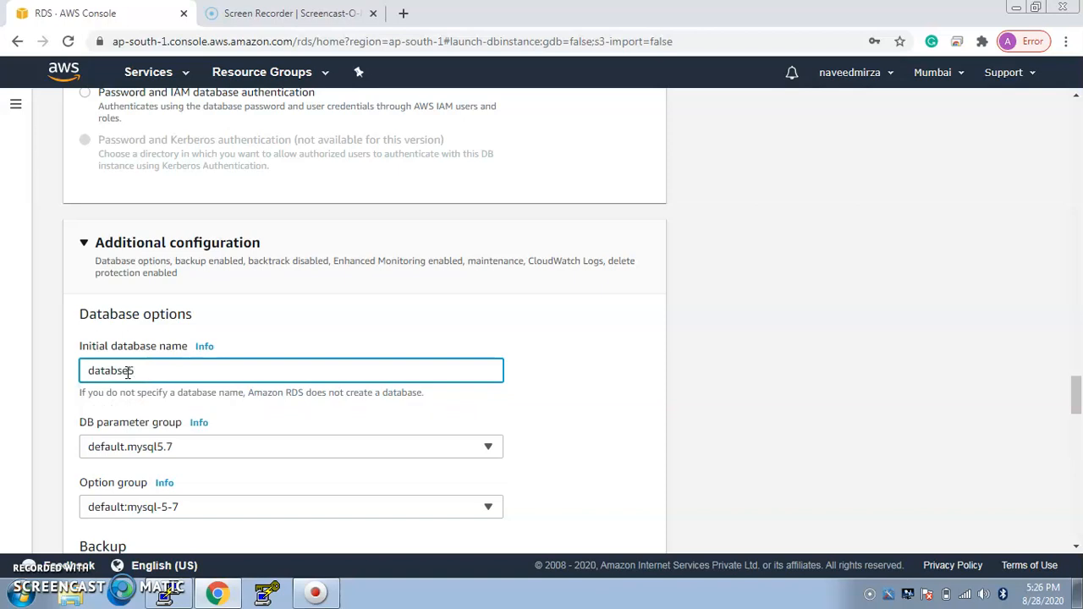
Step: Keep the default backup, monitoring, log export, maintenance and deletion protection settings and create the database
{"action": "left_click_drag", "start_coordinate": [1077, 394], "coordinate": [1077, 423]}
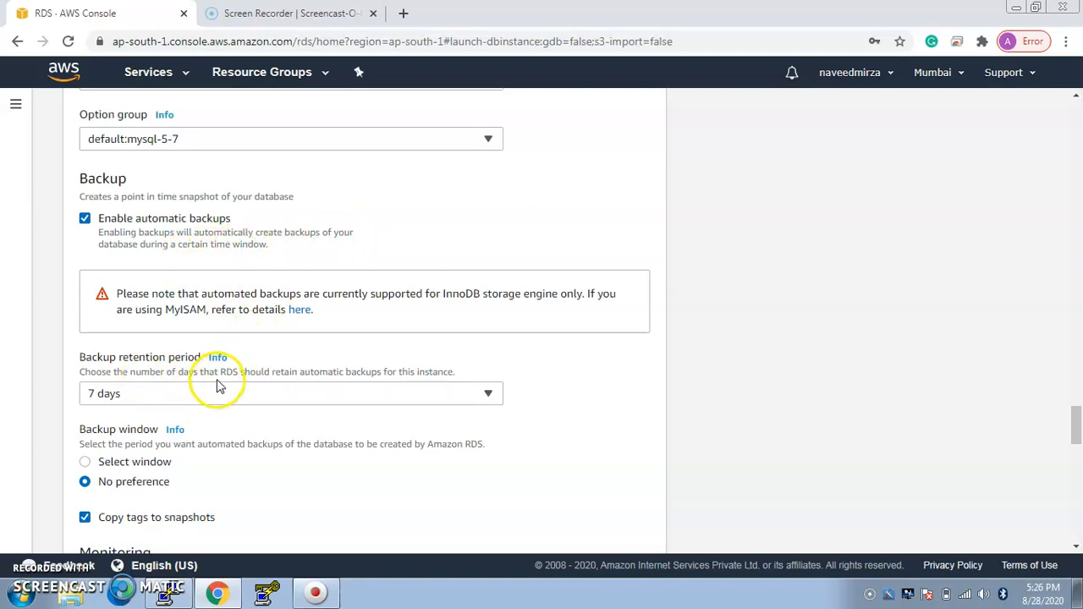
{"action": "left_click_drag", "start_coordinate": [1075, 428], "coordinate": [1076, 457]}
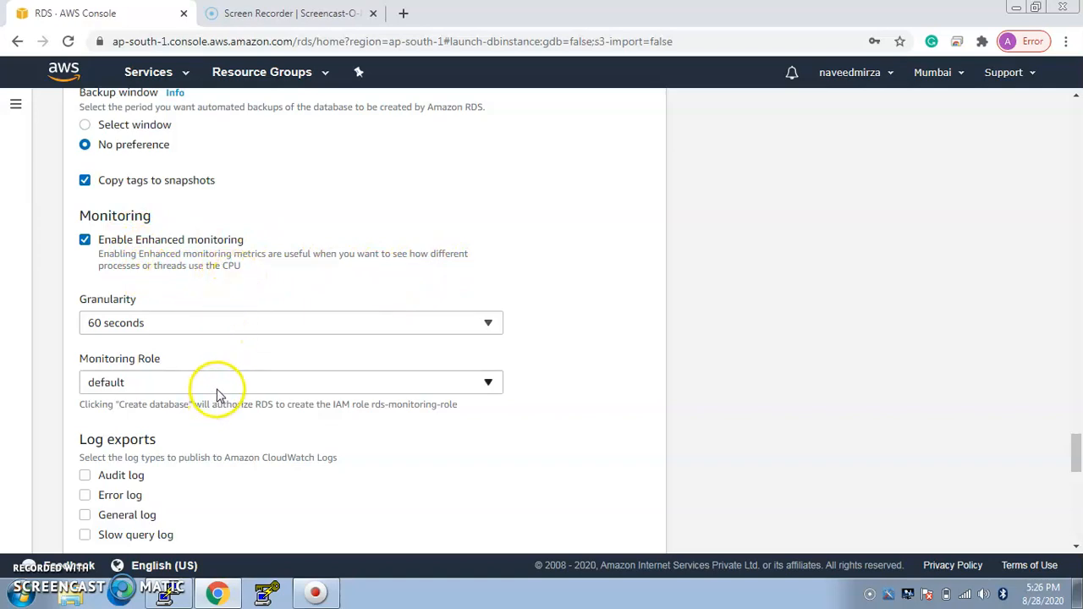
{"action": "left_click_drag", "start_coordinate": [1075, 452], "coordinate": [1075, 503]}
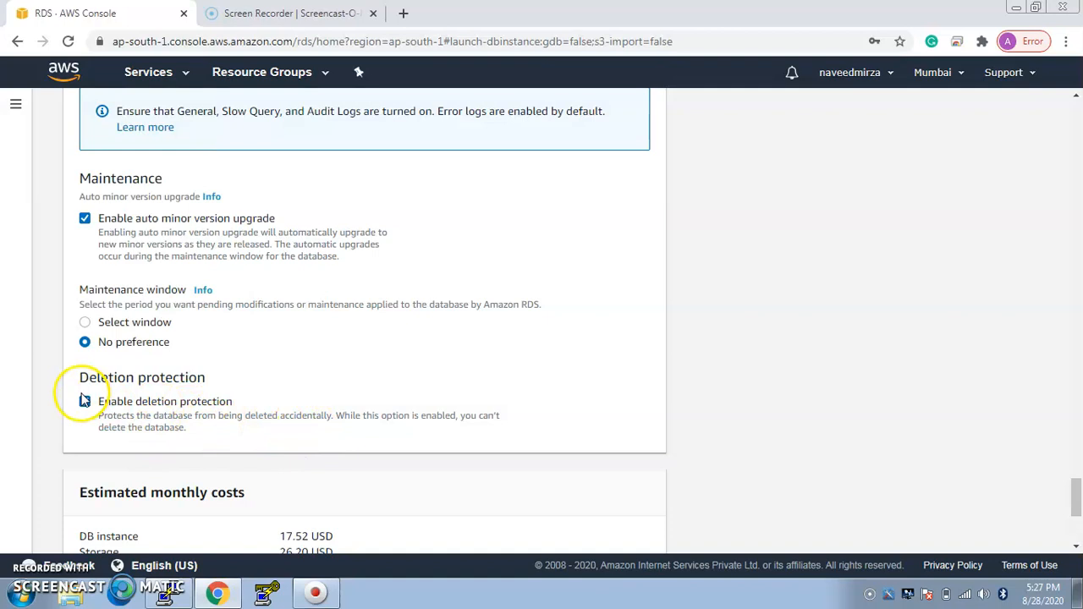
{"action": "left_click_drag", "start_coordinate": [1078, 488], "coordinate": [1075, 513]}
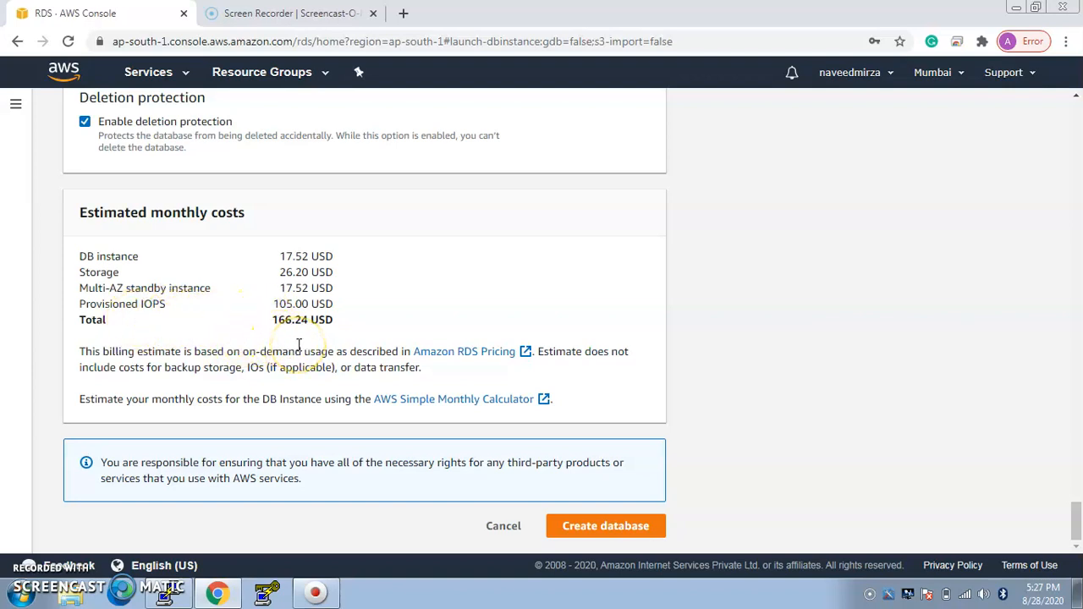
{"action": "left_click", "coordinate": [577, 528]}
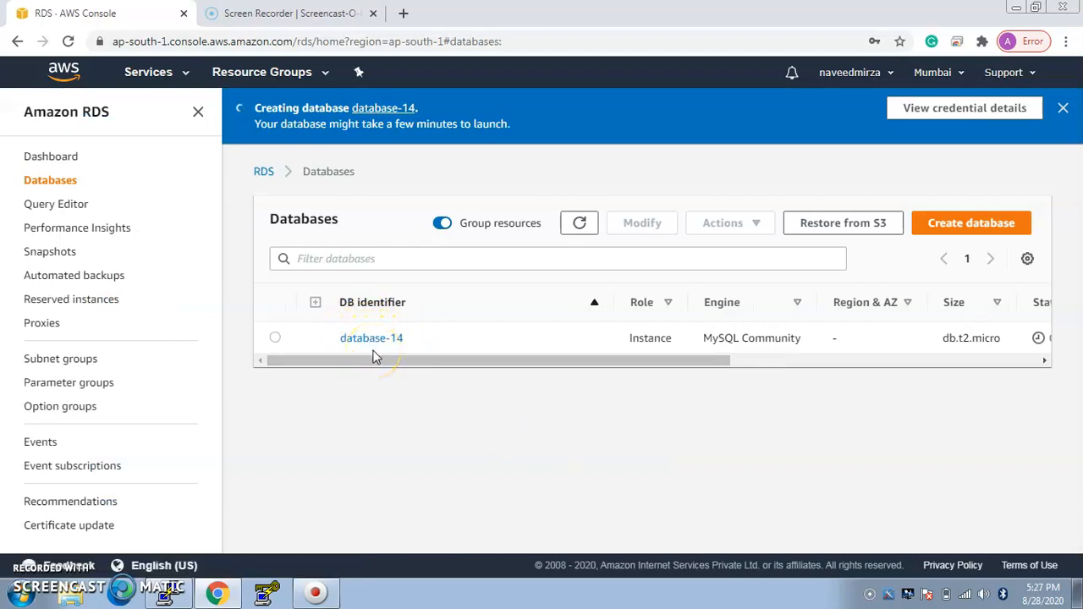
Step: Check the size and creation status of the new instance in the databases list
{"action": "left_click_drag", "start_coordinate": [381, 361], "coordinate": [594, 362]}
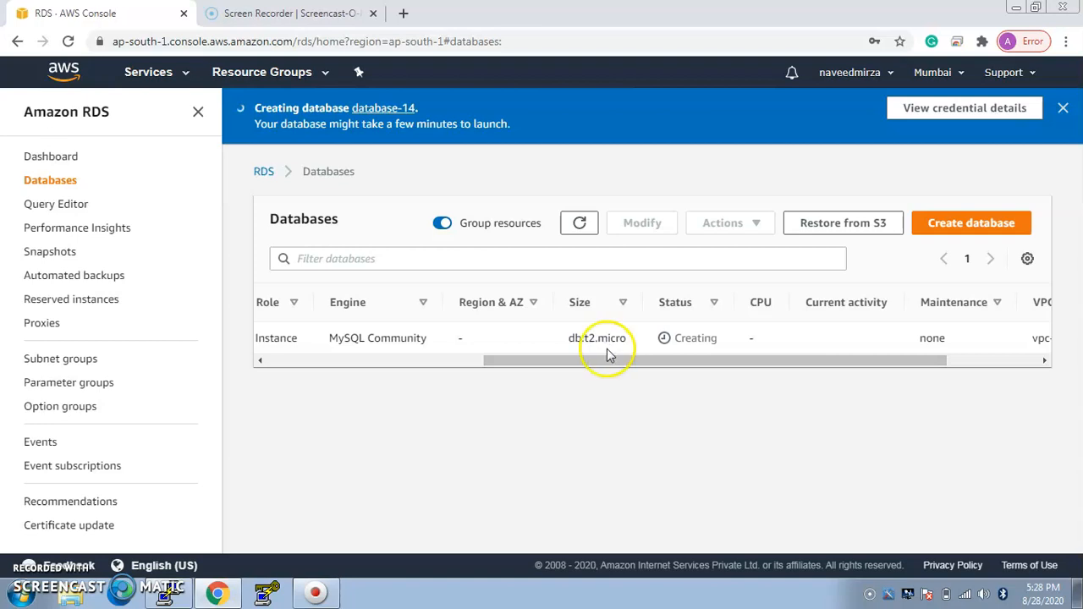
{"action": "triple_click", "coordinate": [671, 353]}
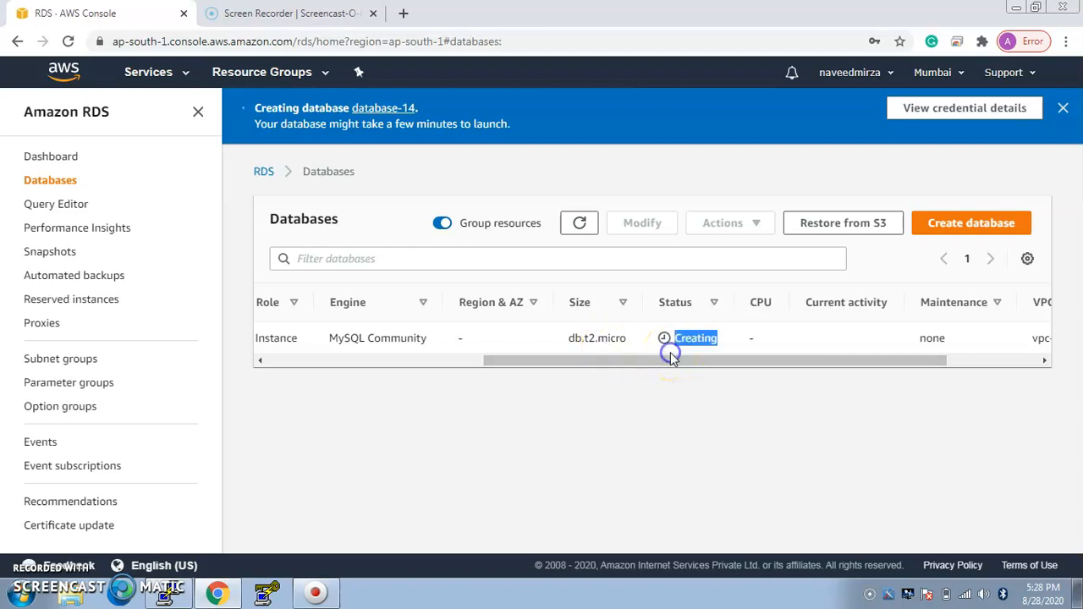
{"action": "left_click_drag", "start_coordinate": [638, 362], "coordinate": [363, 394]}
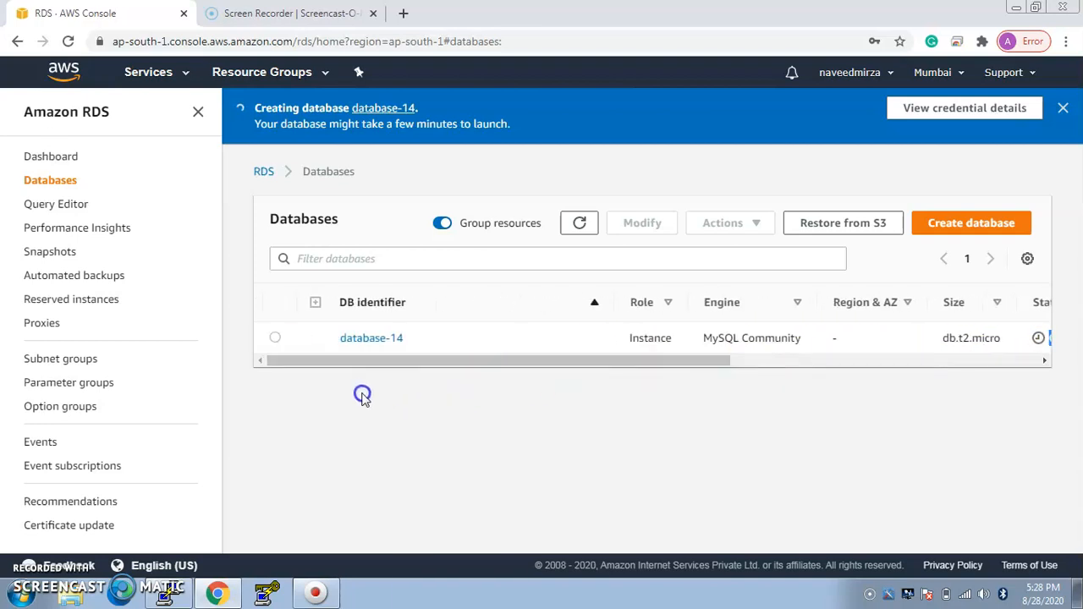
Step: Open the database-14 details, go to its default VPC security group and start editing the inbound rules
{"action": "left_click", "coordinate": [361, 339]}
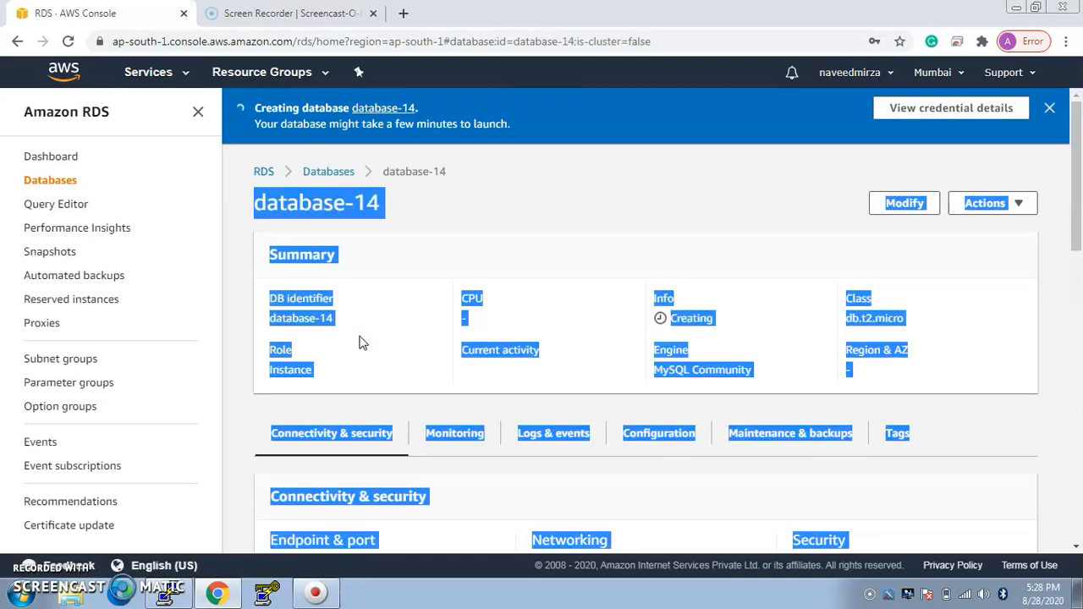
{"action": "left_click", "coordinate": [1068, 278]}
{"action": "left_click_drag", "start_coordinate": [1072, 237], "coordinate": [1072, 314]}
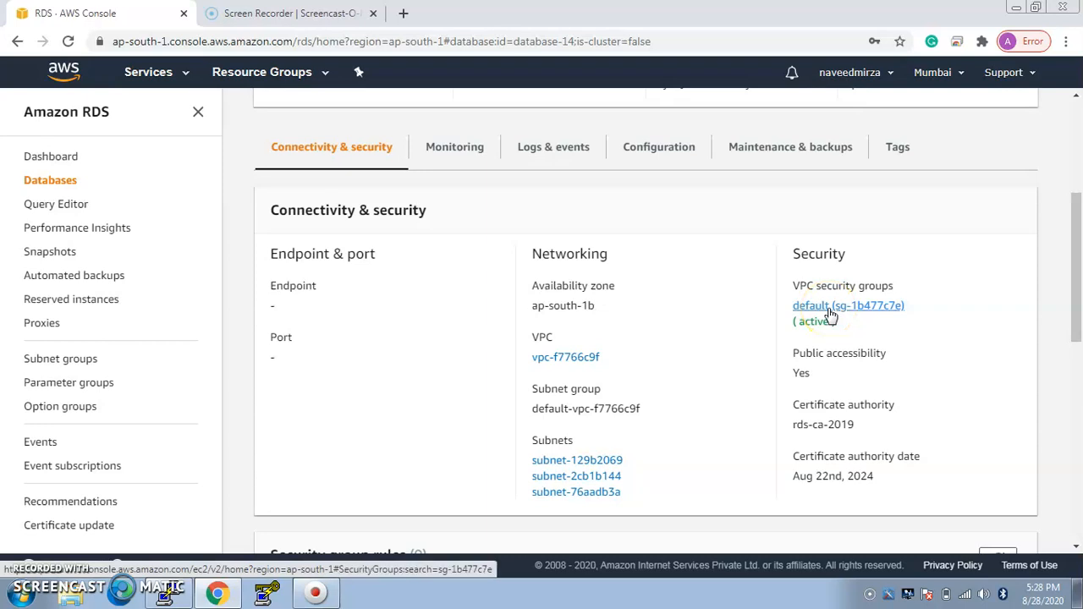
{"action": "left_click", "coordinate": [831, 315]}
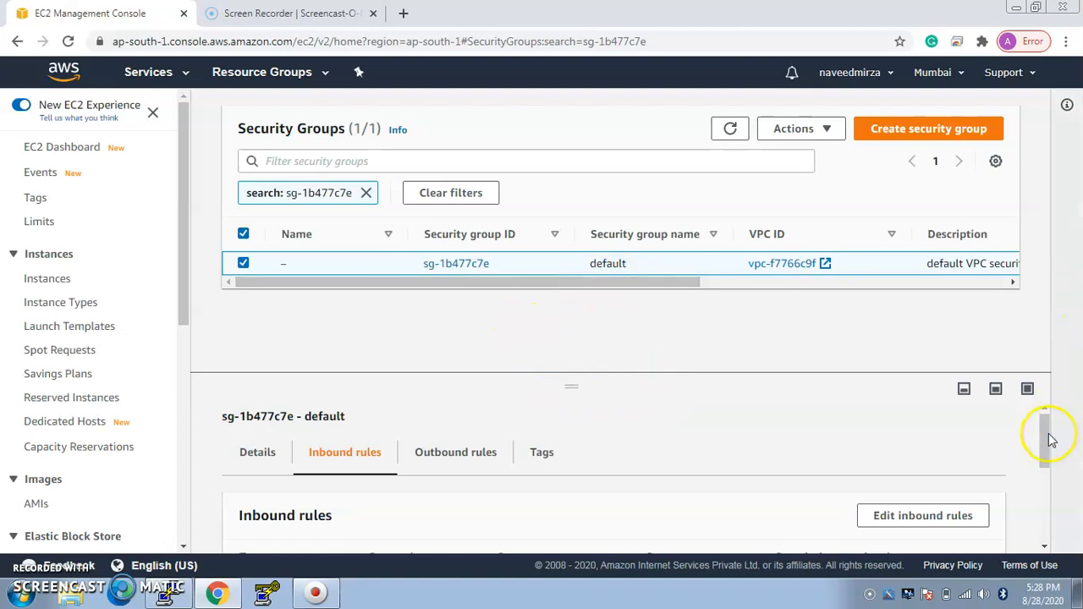
{"action": "mouse_move", "coordinate": [1049, 440]}
{"action": "left_mouse_down"}
{"action": "mouse_move", "coordinate": [1046, 496]}
{"action": "mouse_move", "coordinate": [1046, 457]}
{"action": "left_mouse_up"}
{"action": "left_click", "coordinate": [932, 471]}
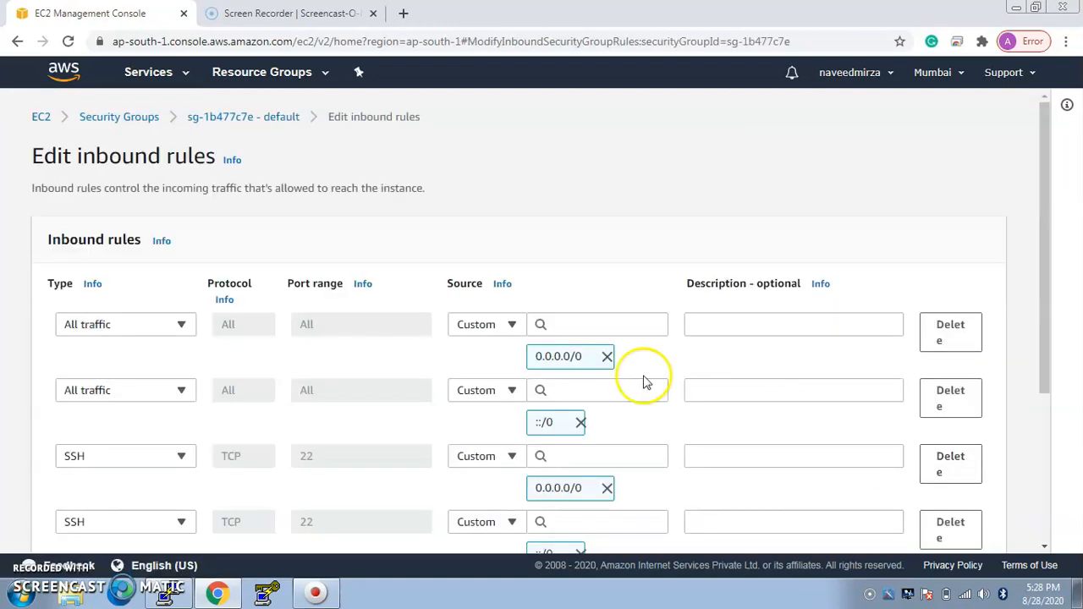
Step: Remove the existing 0.0.0.0/0 and ::/0 sources from all four inbound rules
{"action": "left_click", "coordinate": [609, 359]}
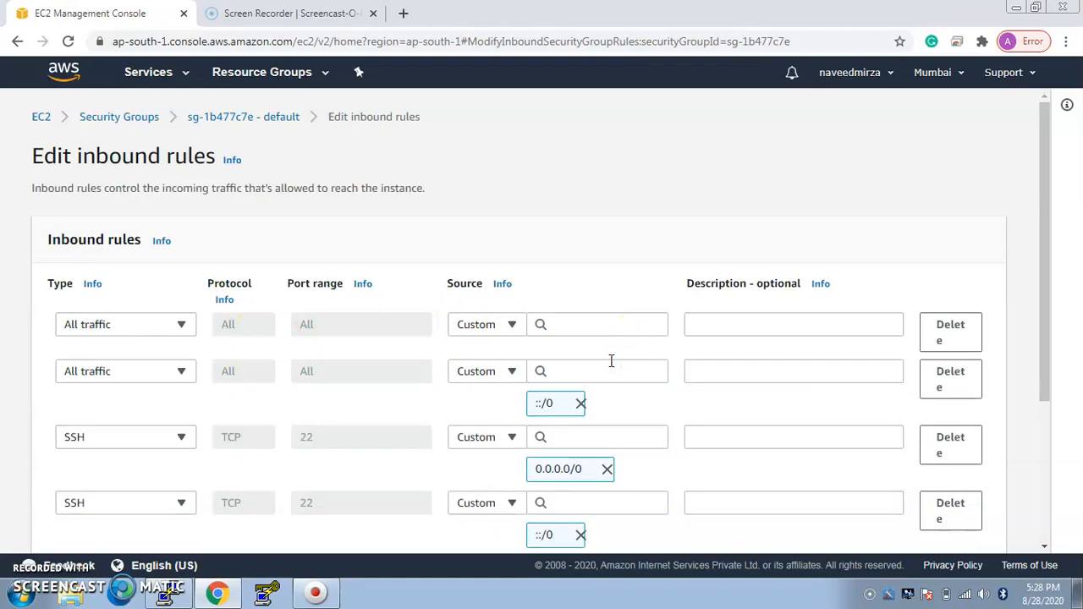
{"action": "left_click", "coordinate": [580, 406]}
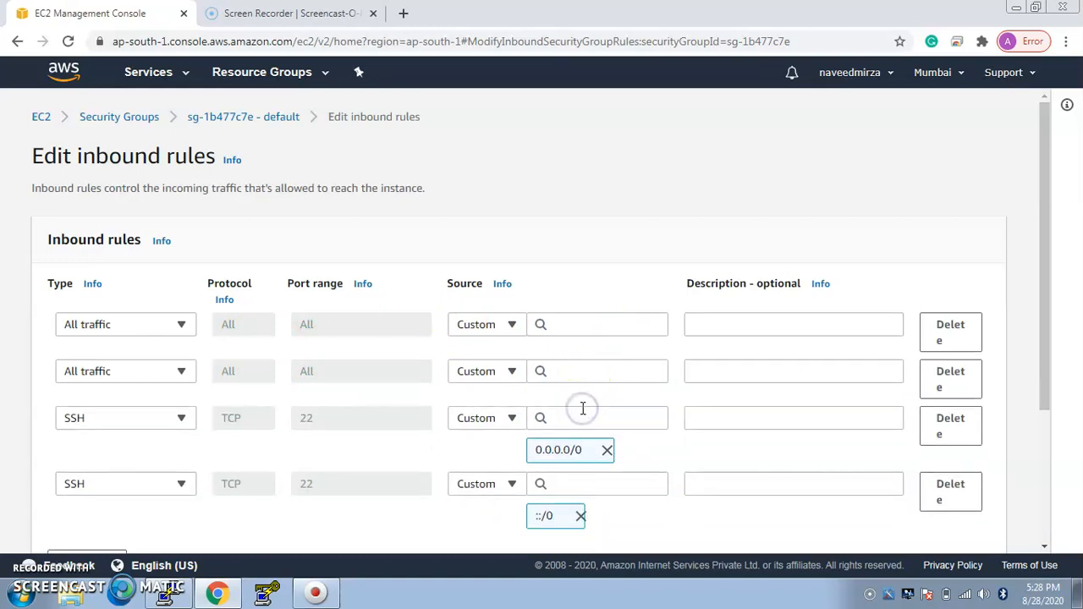
{"action": "left_click", "coordinate": [607, 450]}
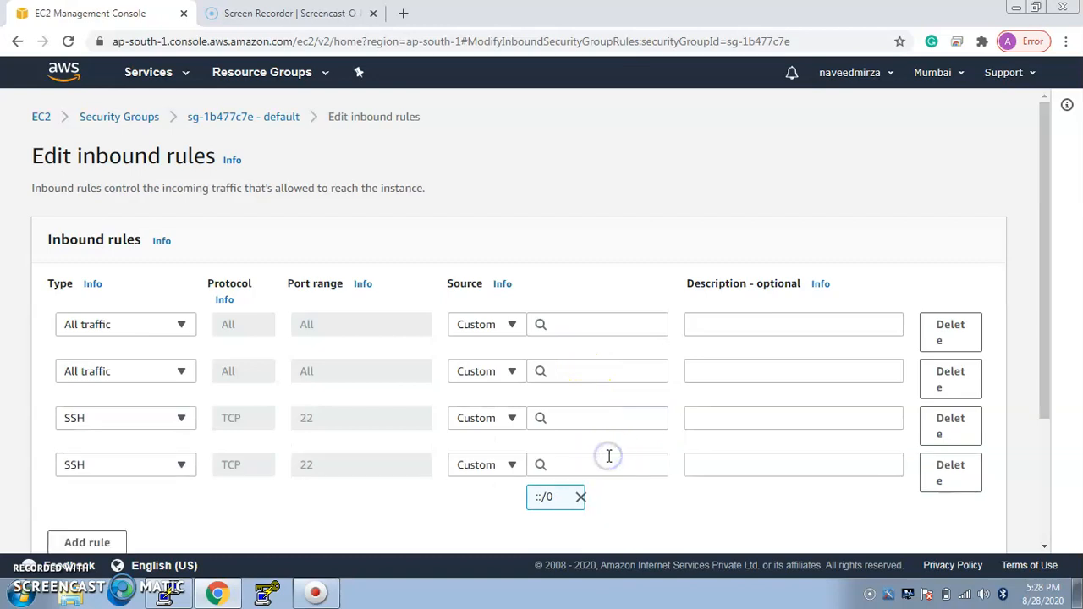
{"action": "left_click", "coordinate": [581, 498]}
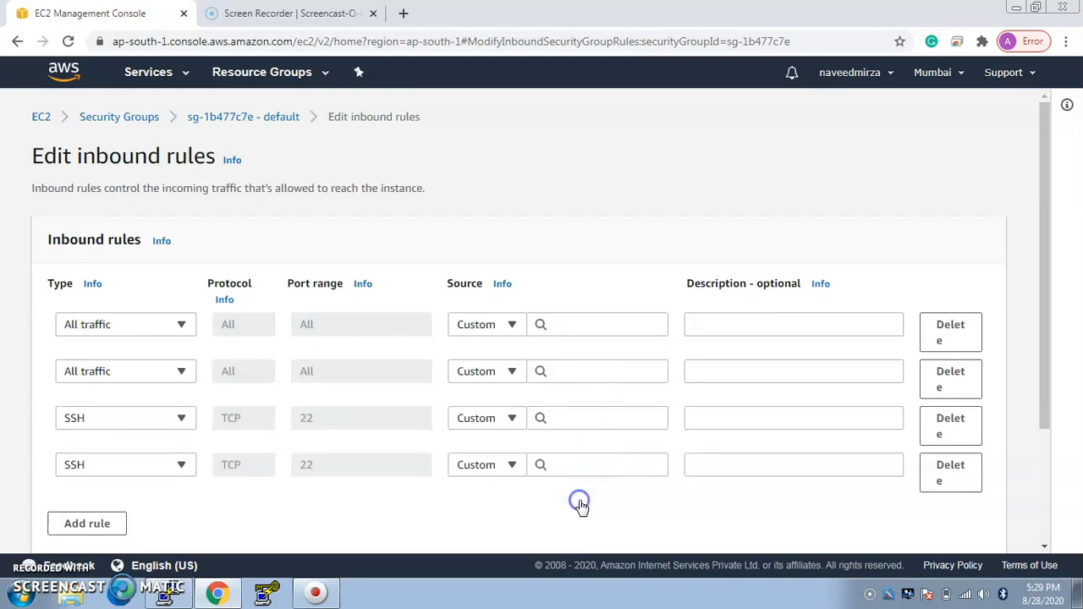
Step: Set both All traffic rules' source to Anywhere, and delete the second All traffic rule and one SSH rule
{"action": "left_click", "coordinate": [503, 329]}
{"action": "left_click", "coordinate": [496, 370]}
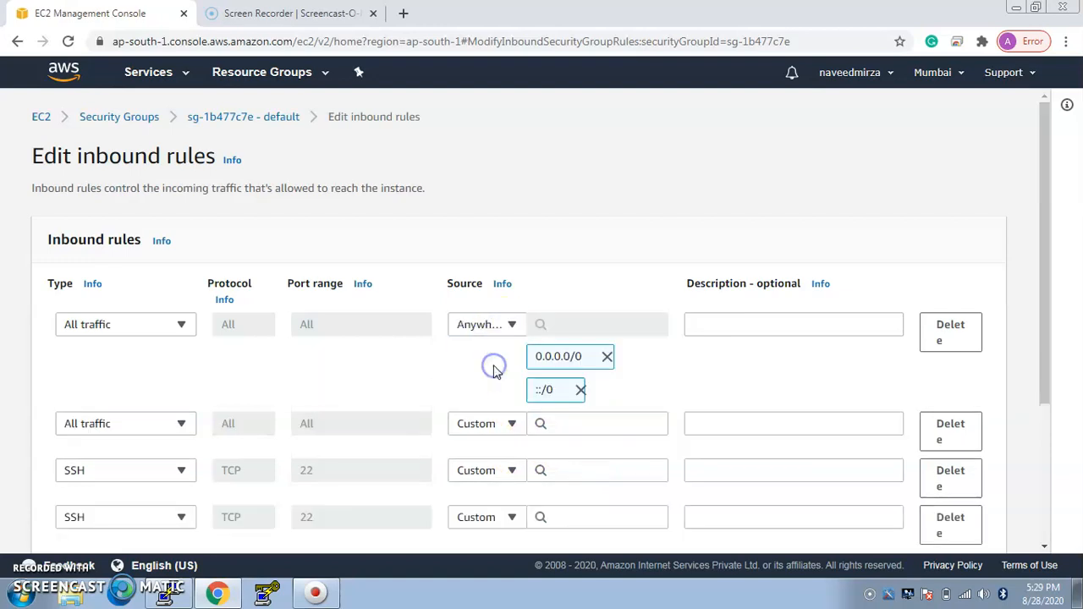
{"action": "left_click", "coordinate": [511, 426]}
{"action": "left_click", "coordinate": [497, 472]}
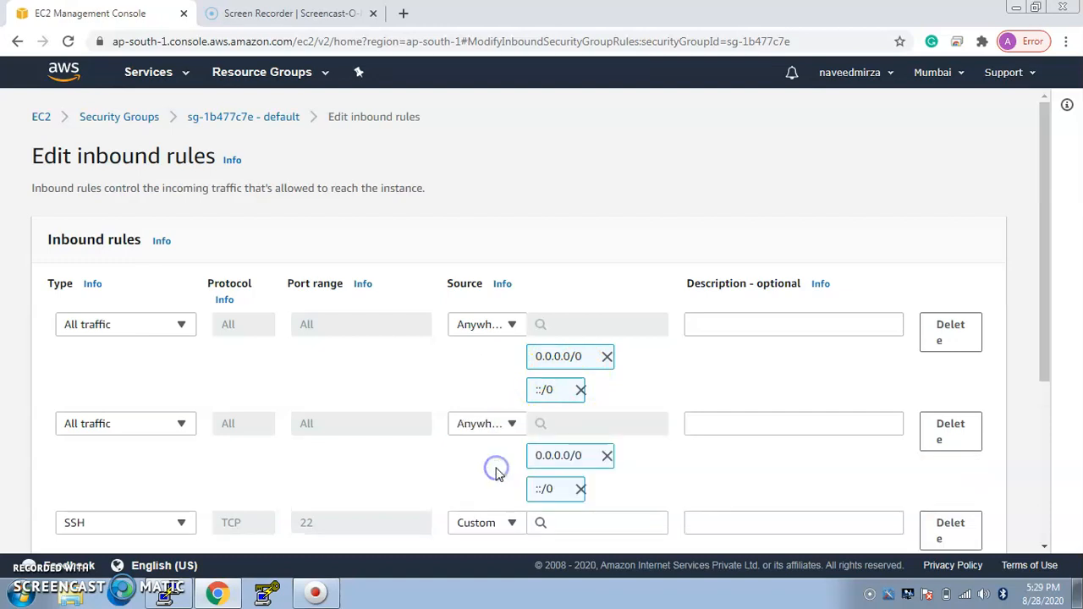
{"action": "left_click", "coordinate": [953, 432]}
{"action": "left_click", "coordinate": [953, 433]}
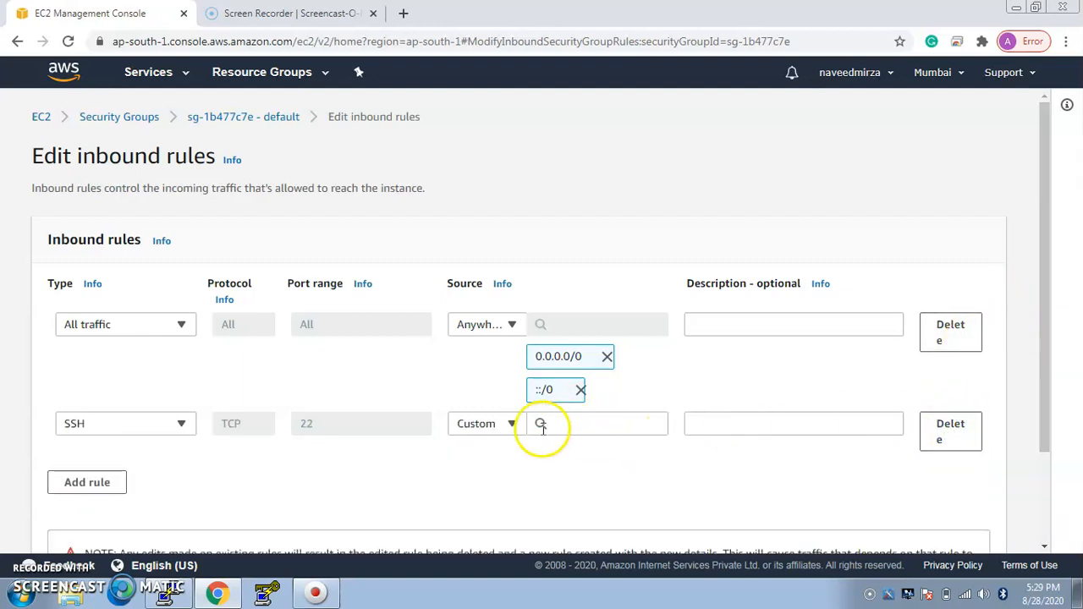
Step: Set the remaining SSH rule's source to Anywhere and save the inbound rules
{"action": "left_click", "coordinate": [511, 424]}
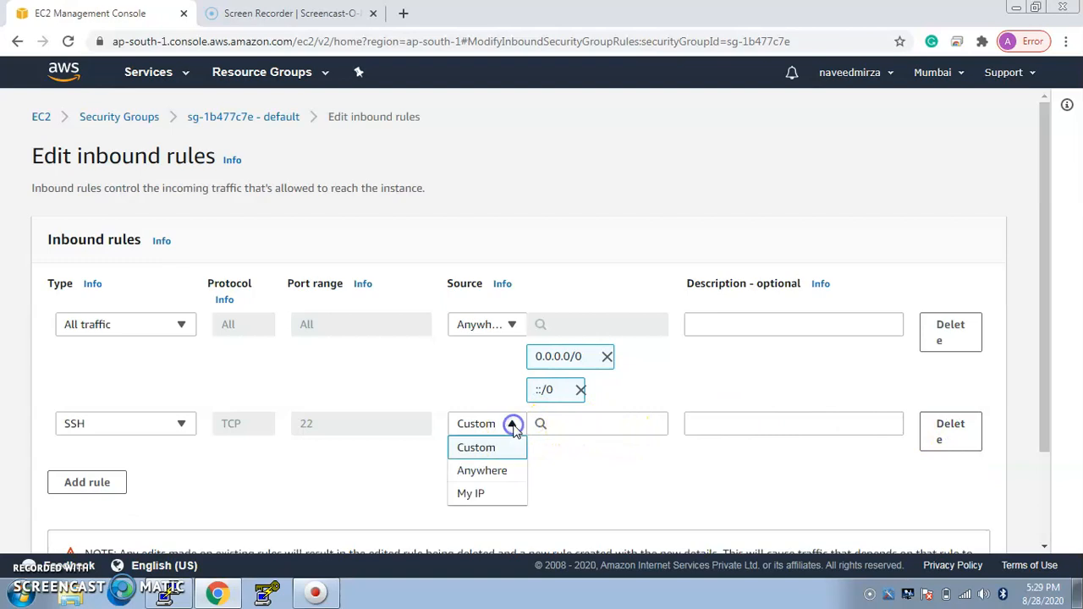
{"action": "left_click", "coordinate": [495, 472]}
{"action": "left_click_drag", "start_coordinate": [1047, 307], "coordinate": [1057, 455]}
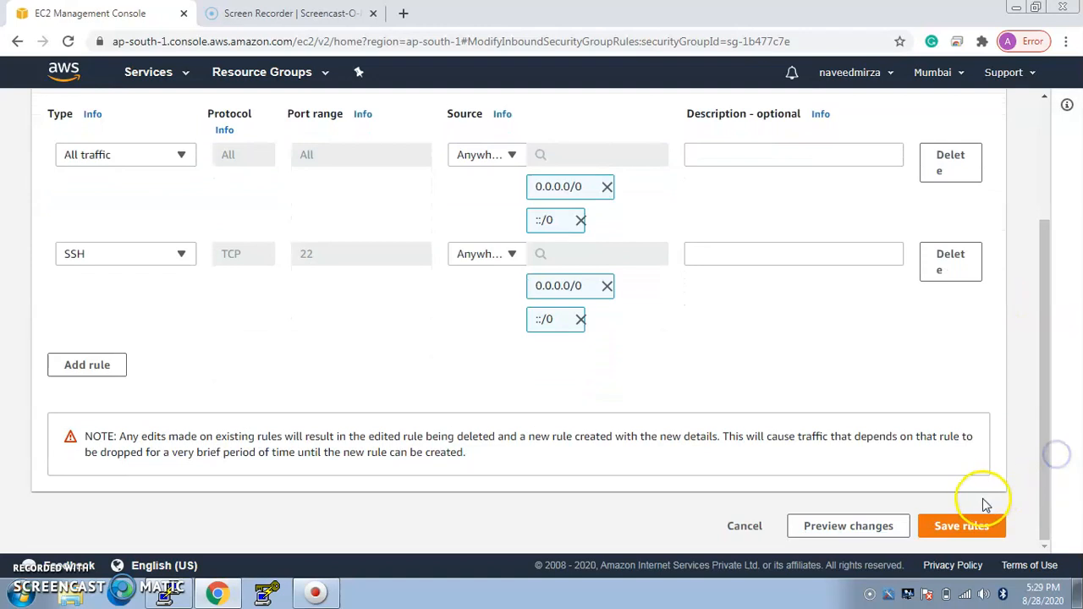
{"action": "left_click", "coordinate": [974, 527]}
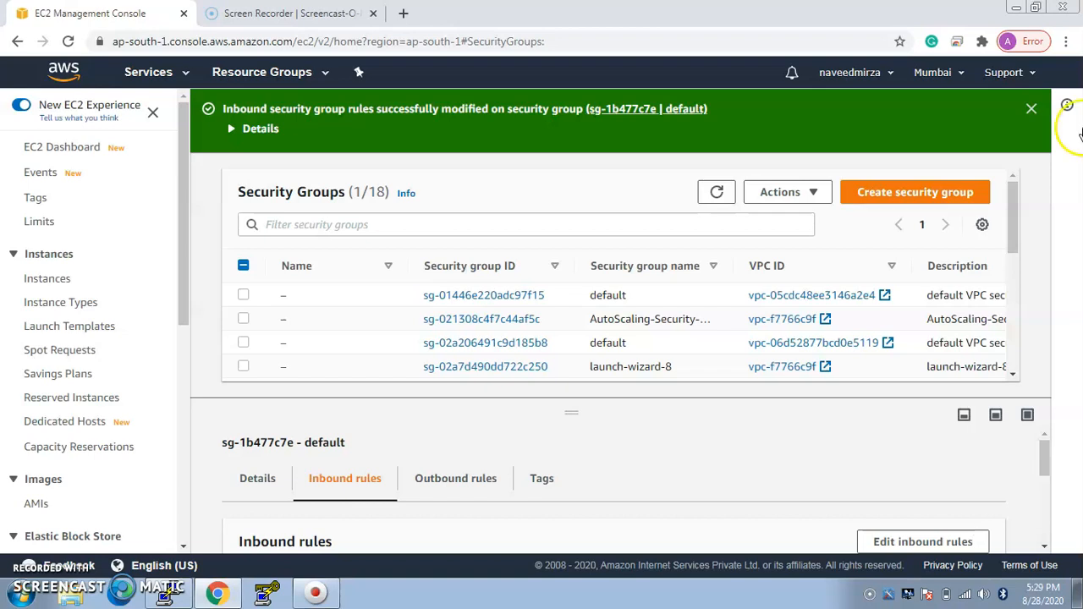
{"action": "mouse_move", "coordinate": [1045, 465]}
{"action": "left_mouse_down"}
{"action": "mouse_move", "coordinate": [1044, 515]}
{"action": "mouse_move", "coordinate": [1042, 461]}
{"action": "left_mouse_up"}
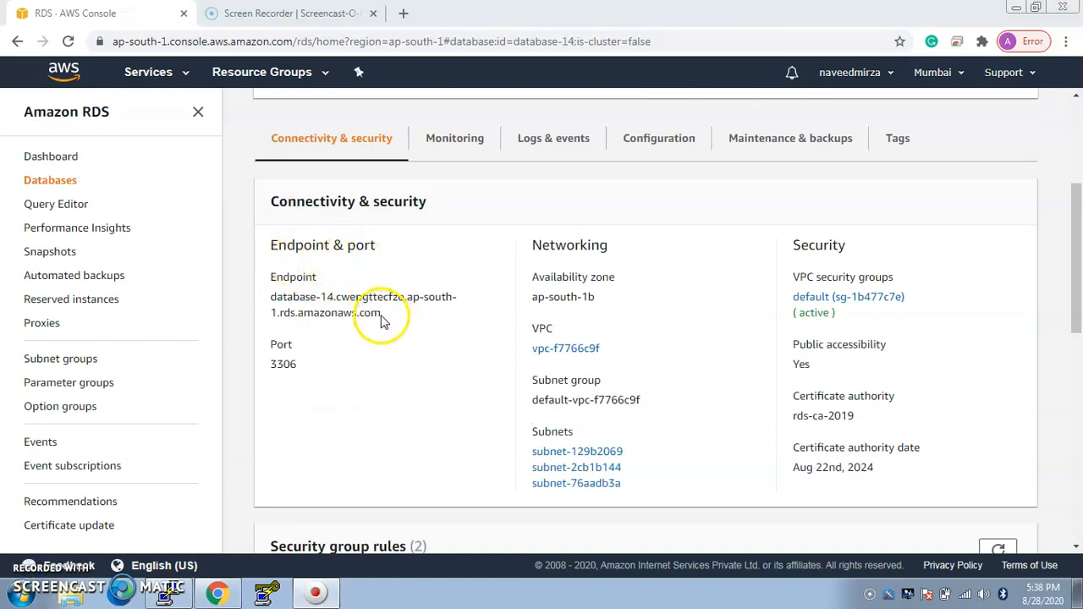
Step: Copy the database endpoint address from the Connectivity & security details of database-14
{"action": "left_click_drag", "start_coordinate": [381, 314], "coordinate": [265, 288]}
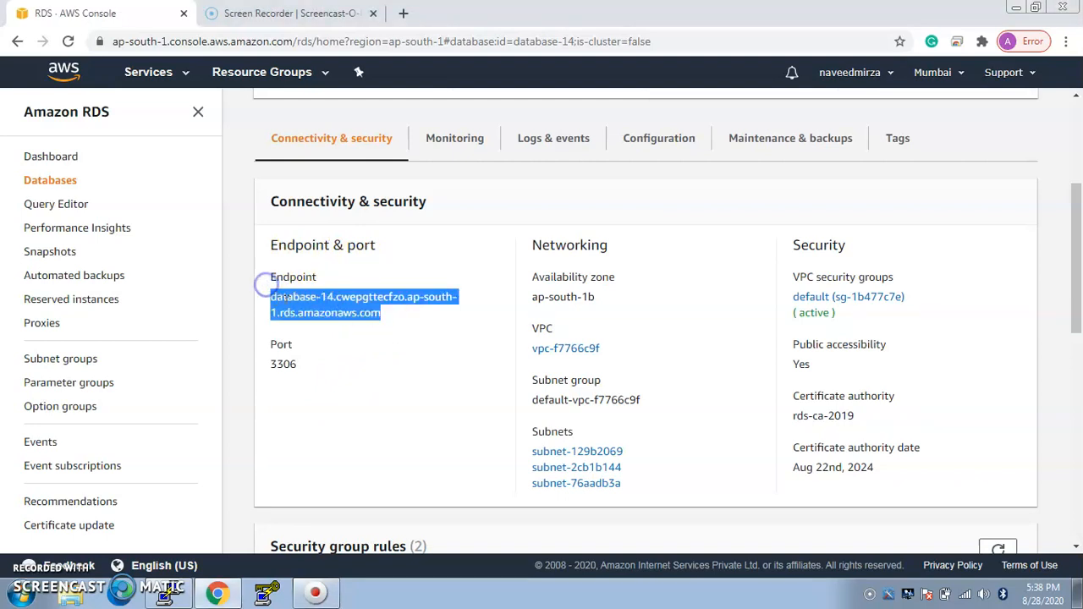
{"action": "right_click", "coordinate": [288, 300]}
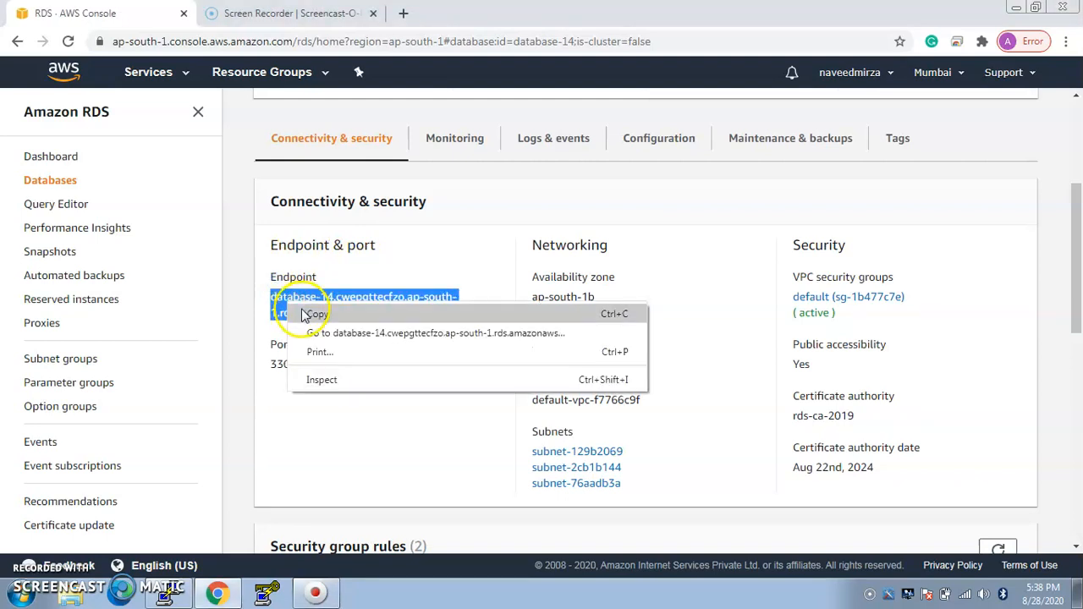
{"action": "left_click", "coordinate": [307, 312]}
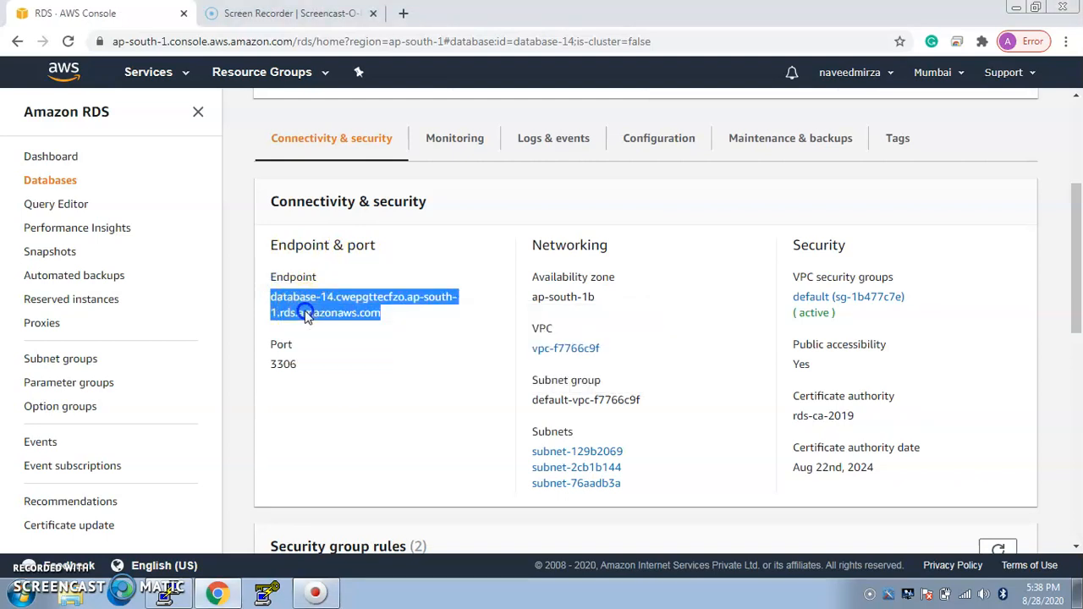
Step: Switch to the EC2 instance's PuTTY terminal, clear its screen and install the MySQL client with "yum install mysql -y"
{"action": "mouse_move", "coordinate": [173, 592]}
{"action": "left_click", "coordinate": [185, 563]}
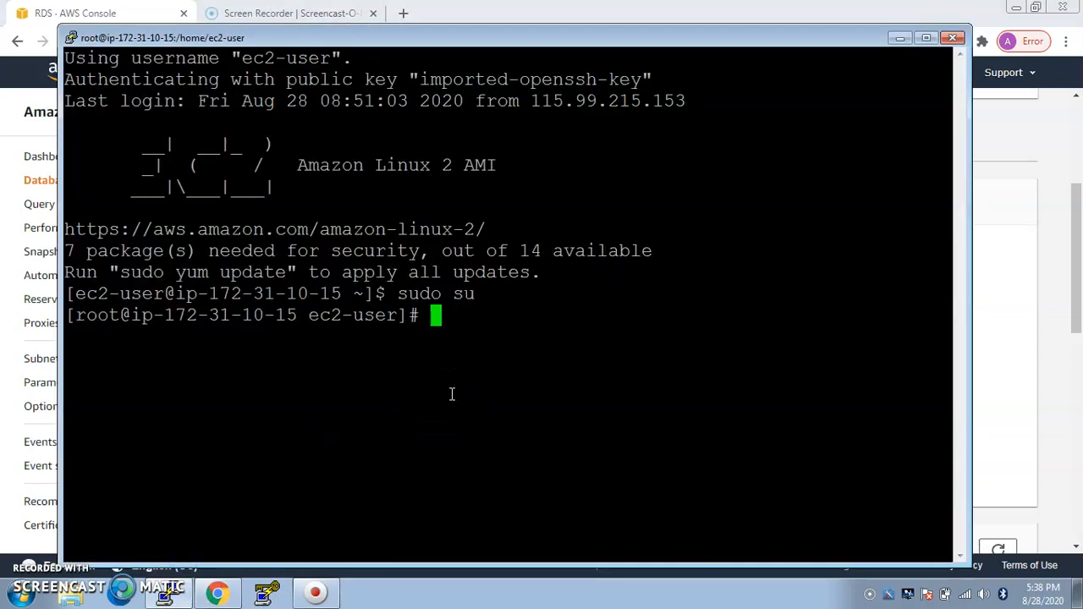
{"action": "key", "text": "ctrl+l"}
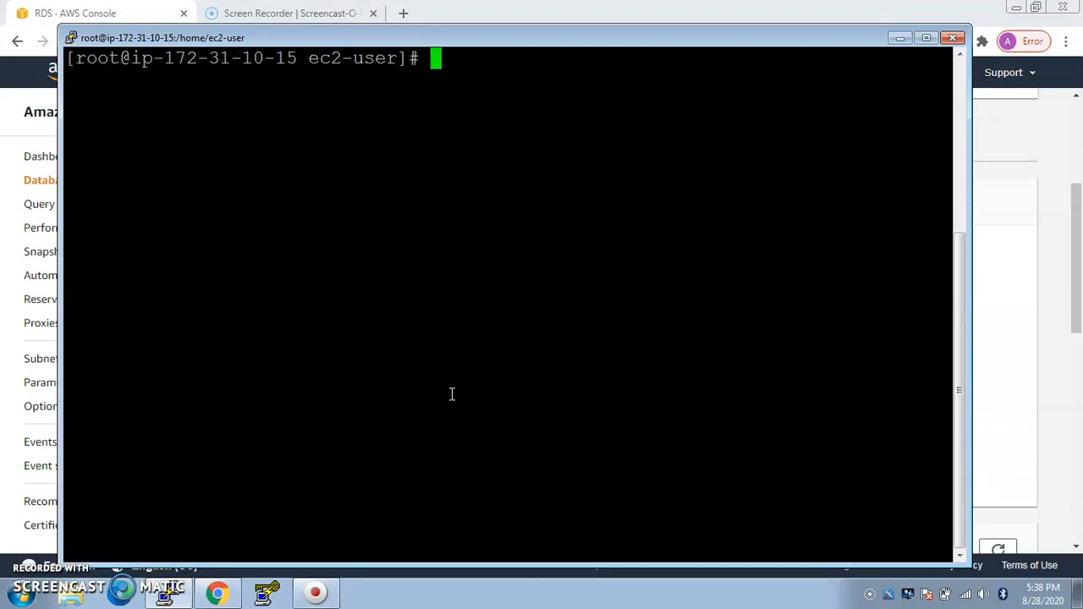
{"action": "type", "text": "yum i"}
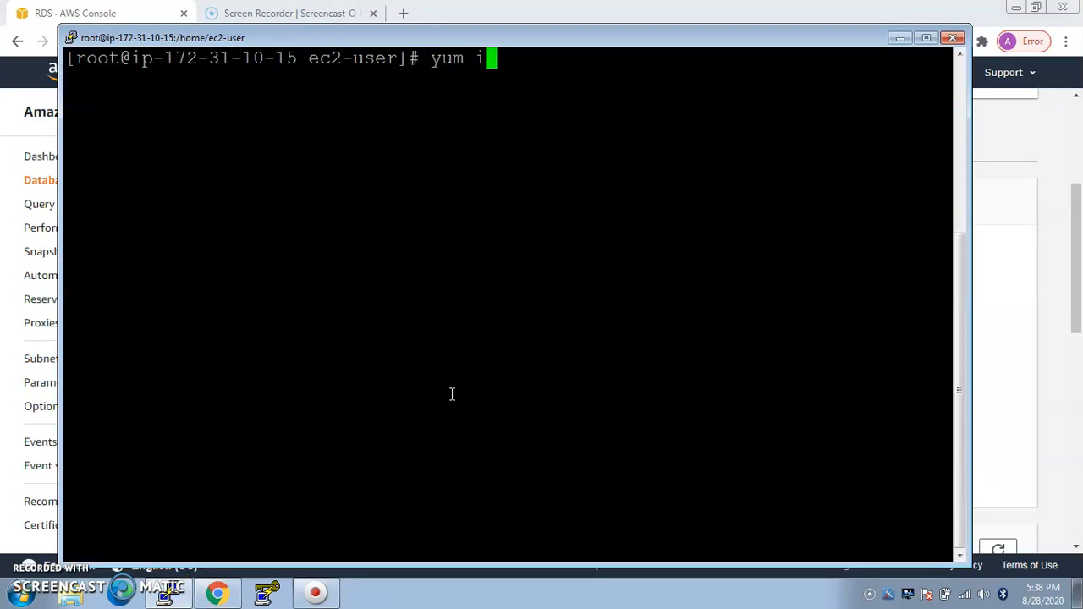
{"action": "type", "text": "nstall my"}
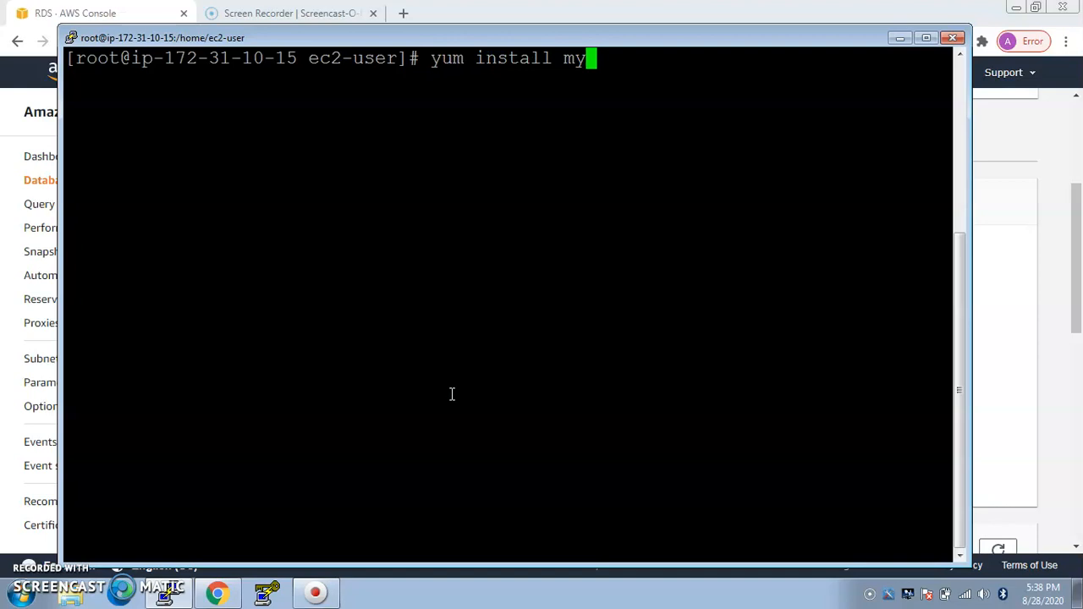
{"action": "type", "text": "sql -y"}
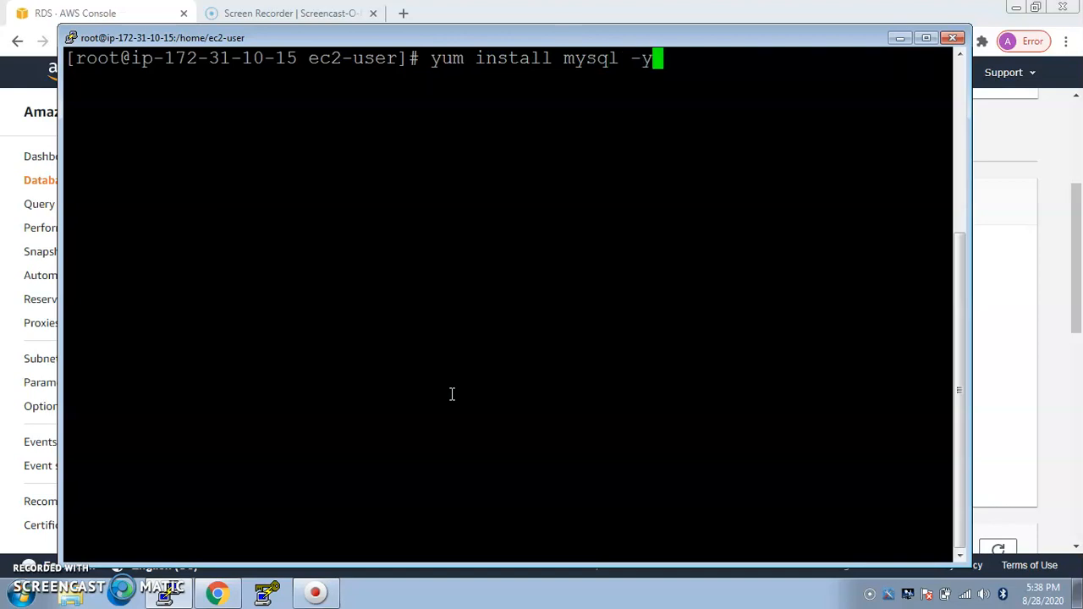
{"action": "key", "text": "Return"}
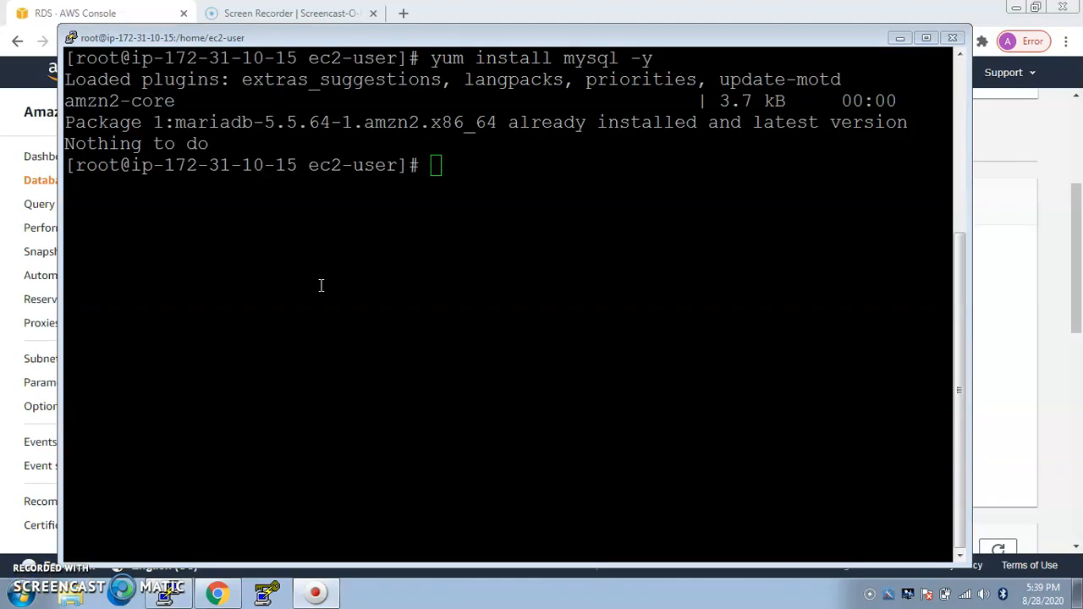
Step: Start the connection command "mysql -h" with the copied database-14 endpoint as host, and check the endpoint in the RDS console
{"action": "left_click", "coordinate": [483, 195]}
{"action": "type", "text": "mysql "}
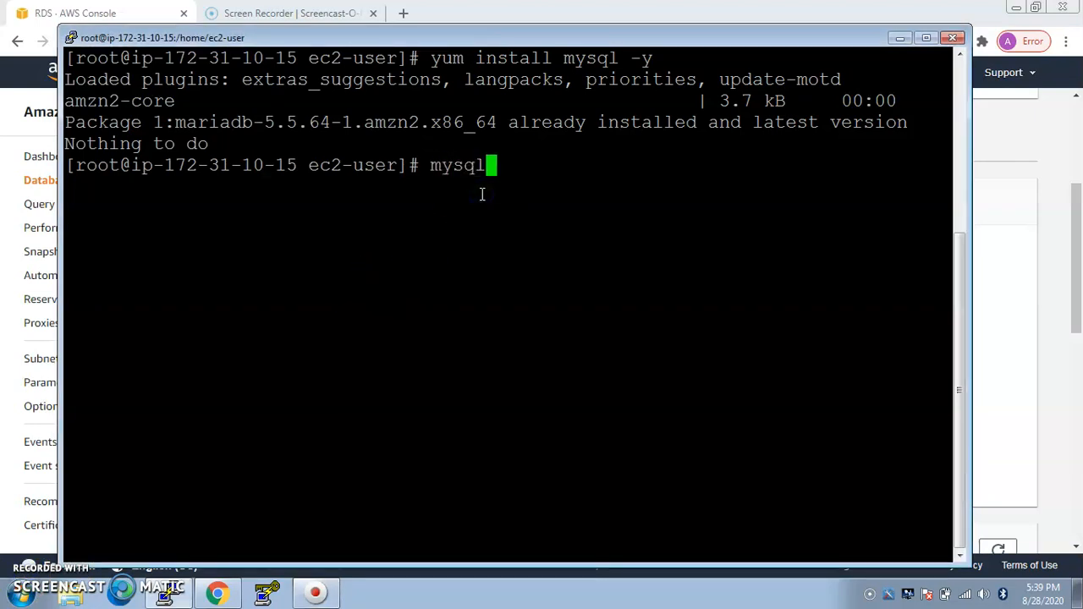
{"action": "type", "text": "-h"}
{"action": "right_click", "coordinate": [482, 194]}
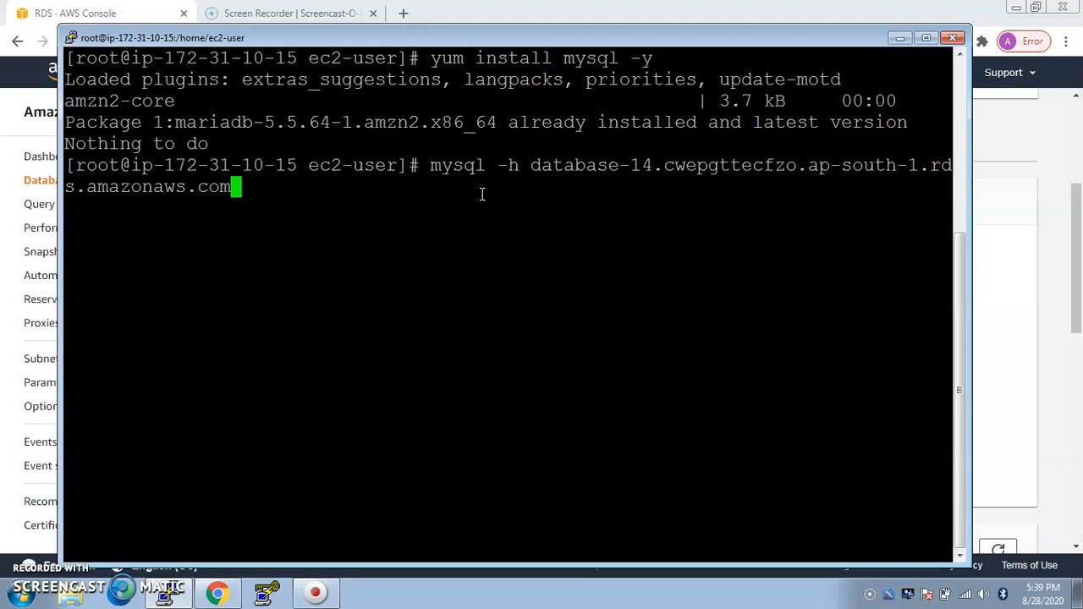
{"action": "left_click", "coordinate": [900, 38]}
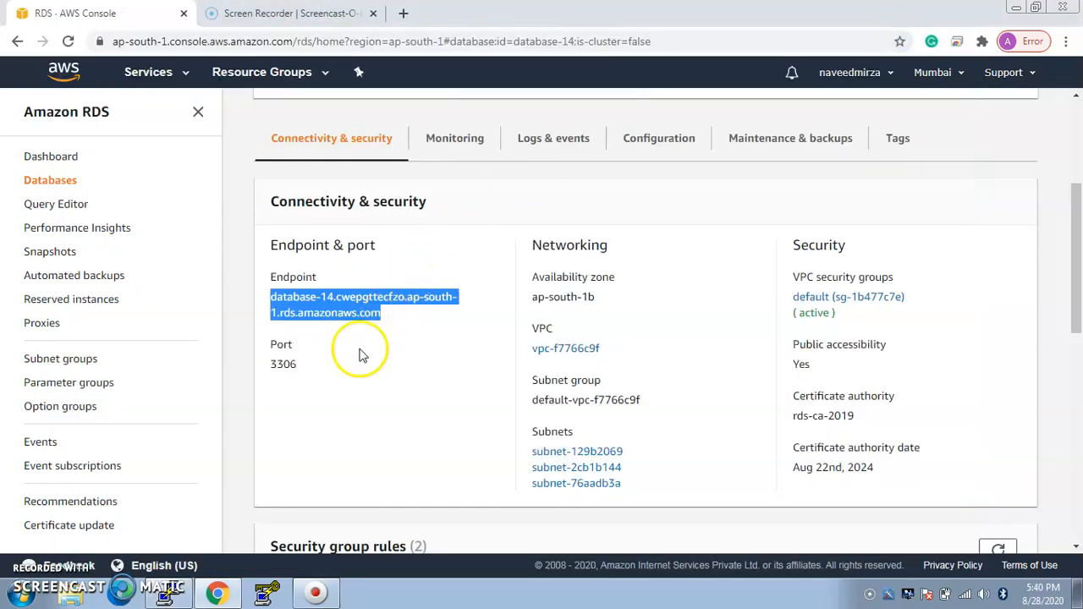
{"action": "mouse_move", "coordinate": [168, 591]}
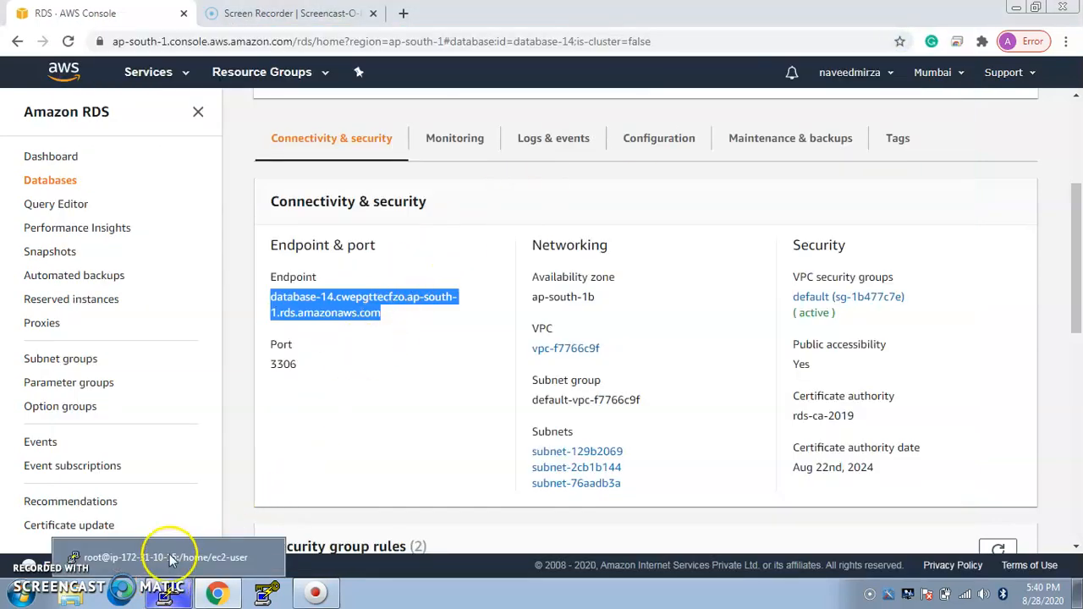
{"action": "left_click", "coordinate": [173, 566]}
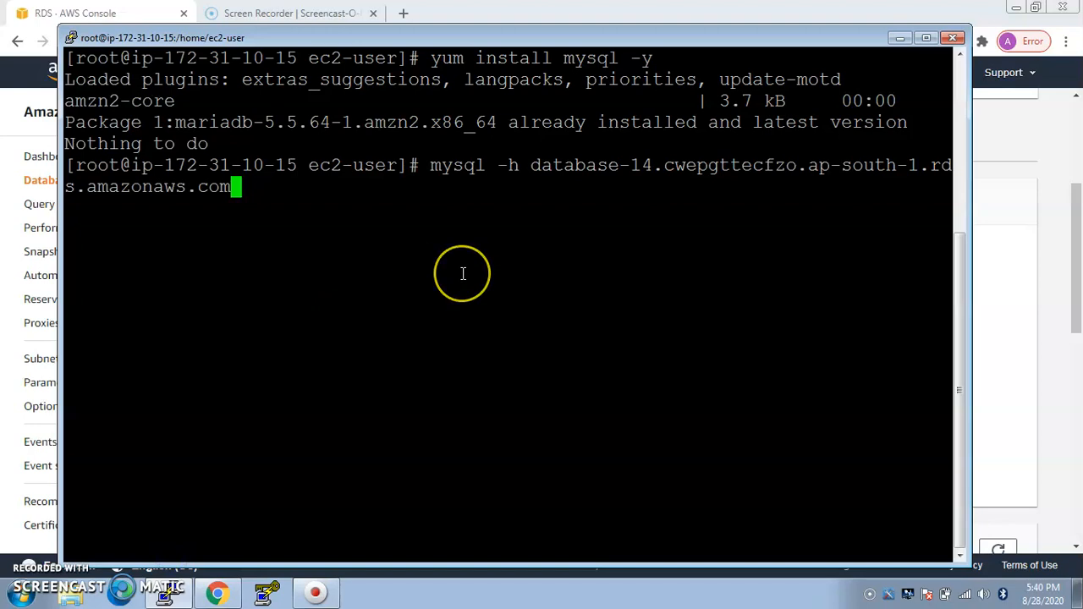
Step: Complete the connection command with "-u admin -p", run it and enter the database password
{"action": "type", "text": "-u "}
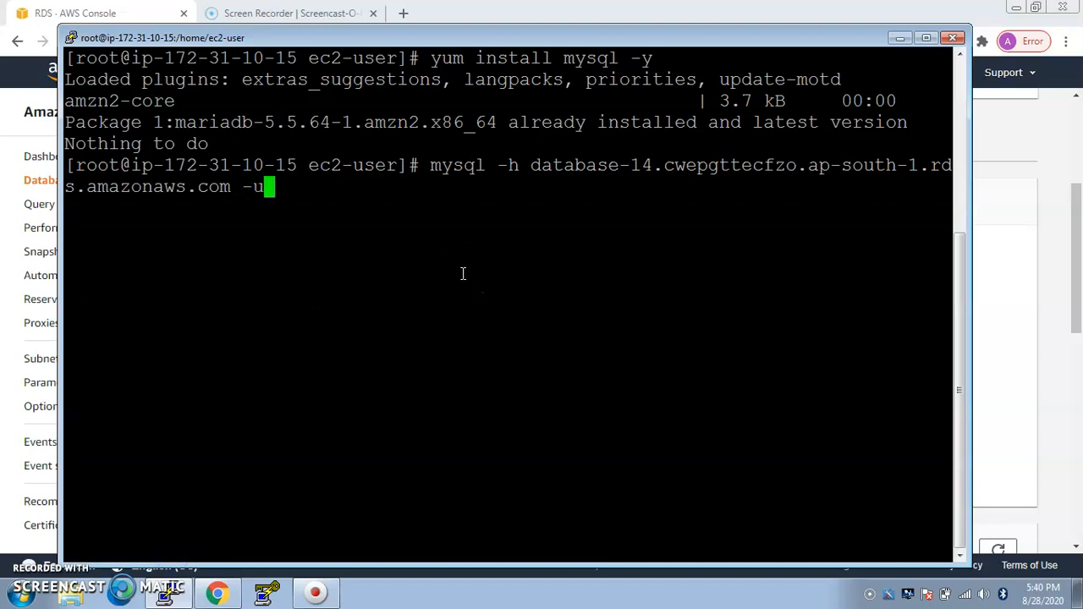
{"action": "type", "text": "admin "}
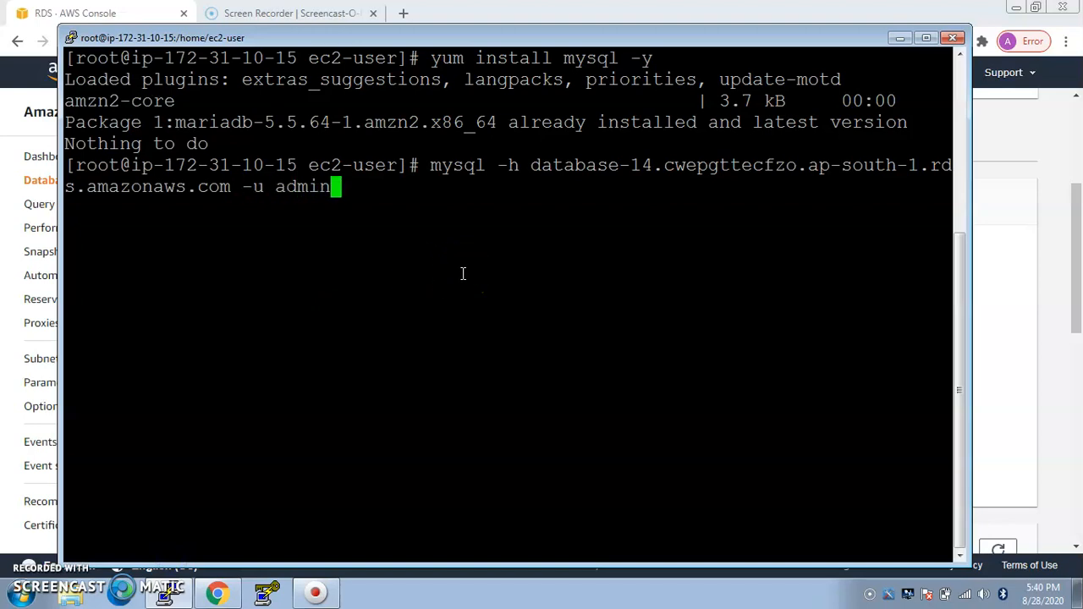
{"action": "type", "text": "-p"}
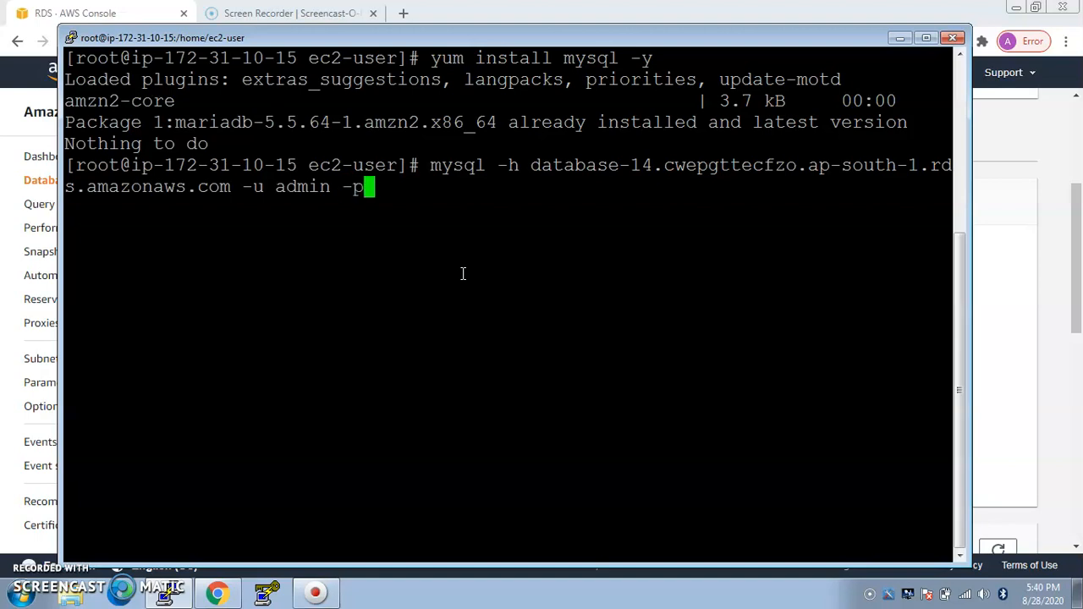
{"action": "key", "text": "Return"}
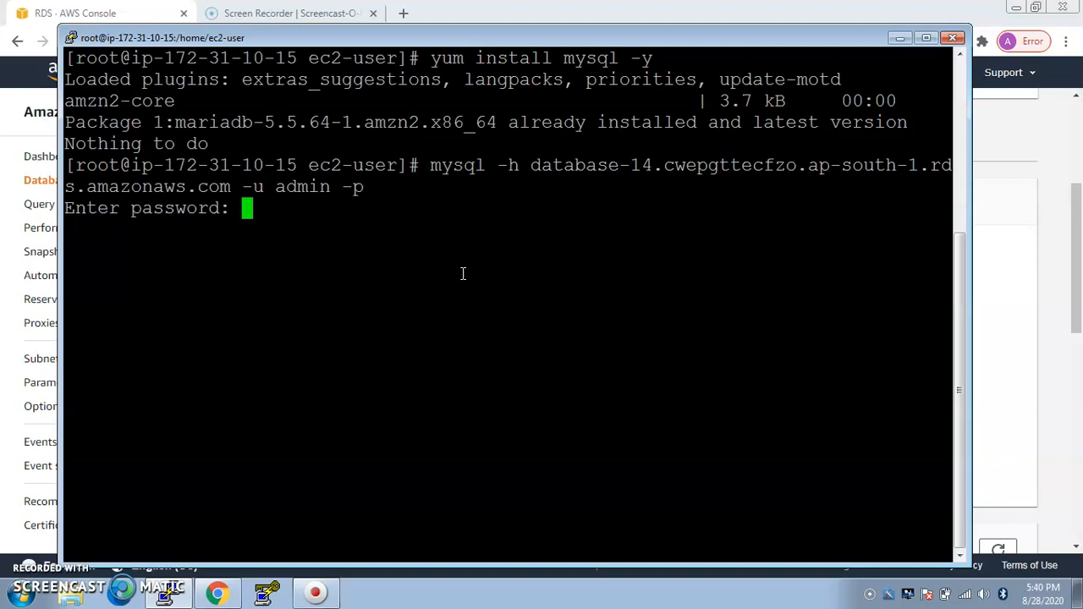
{"action": "key", "text": "Return"}
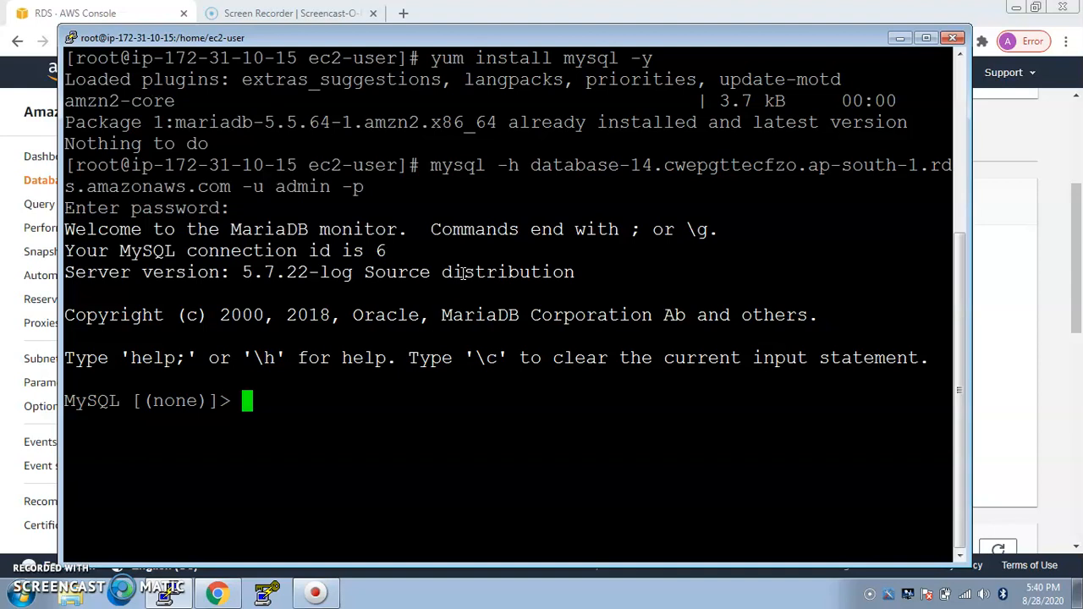
Step: Try to list the databases on the connected server with "show databses;"
{"action": "type", "text": "show "}
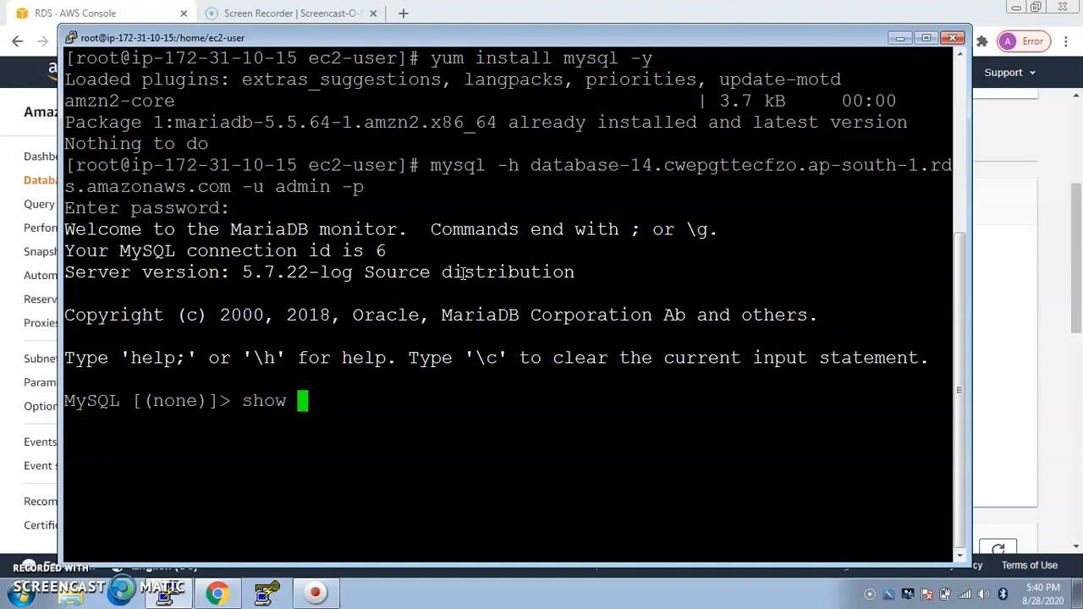
{"action": "type", "text": "databses"}
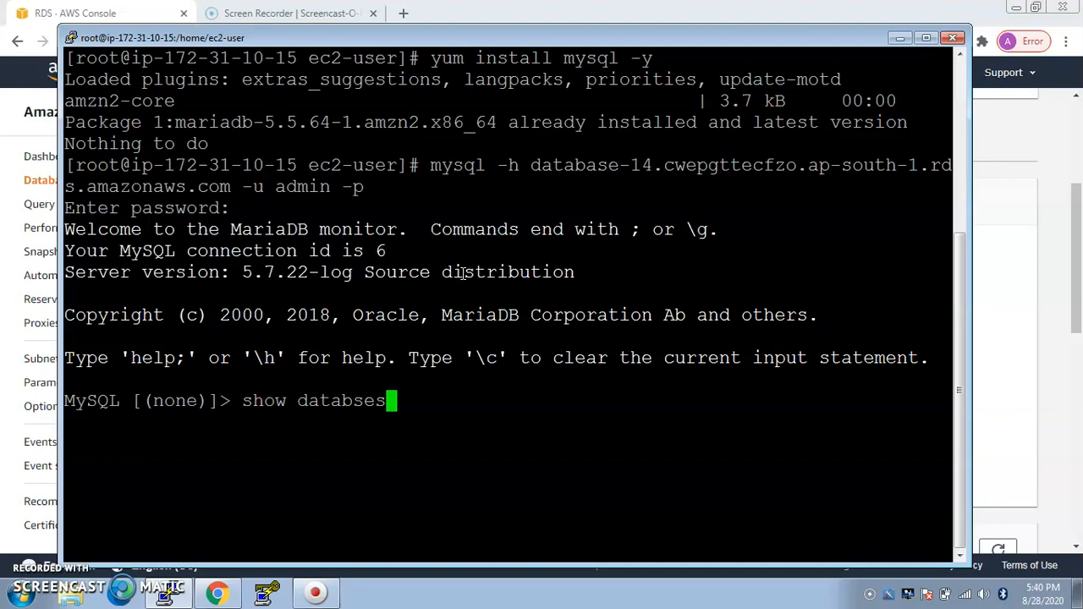
{"action": "type", "text": ";"}
{"action": "key", "text": "Return"}
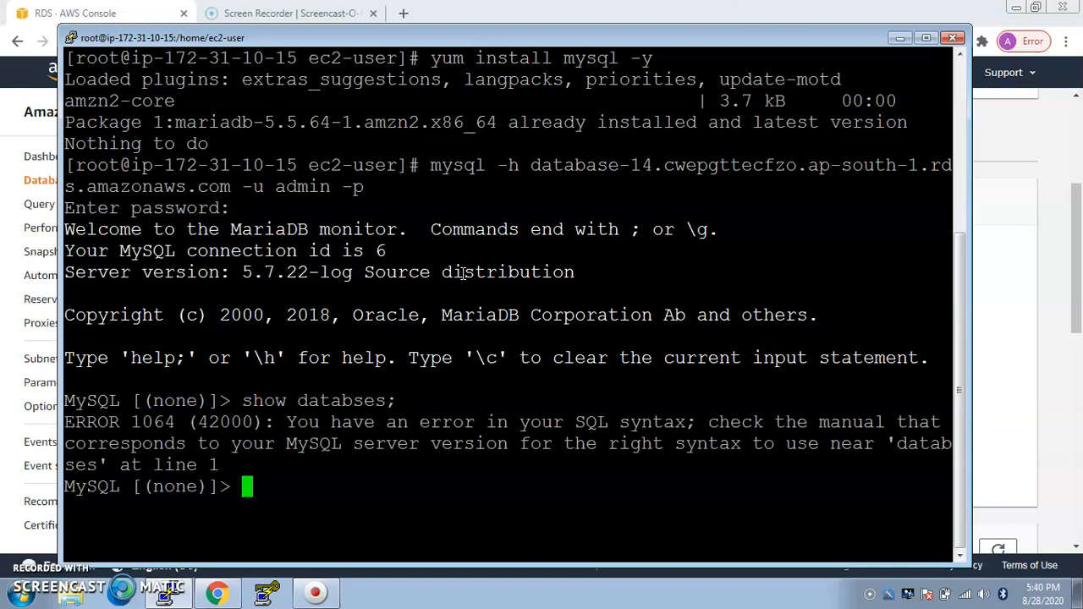
Step: Try "ls" at the MySQL prompt, and clear the terminal before switching back to the RDS console
{"action": "type", "text": "ls"}
{"action": "key", "text": "Return"}
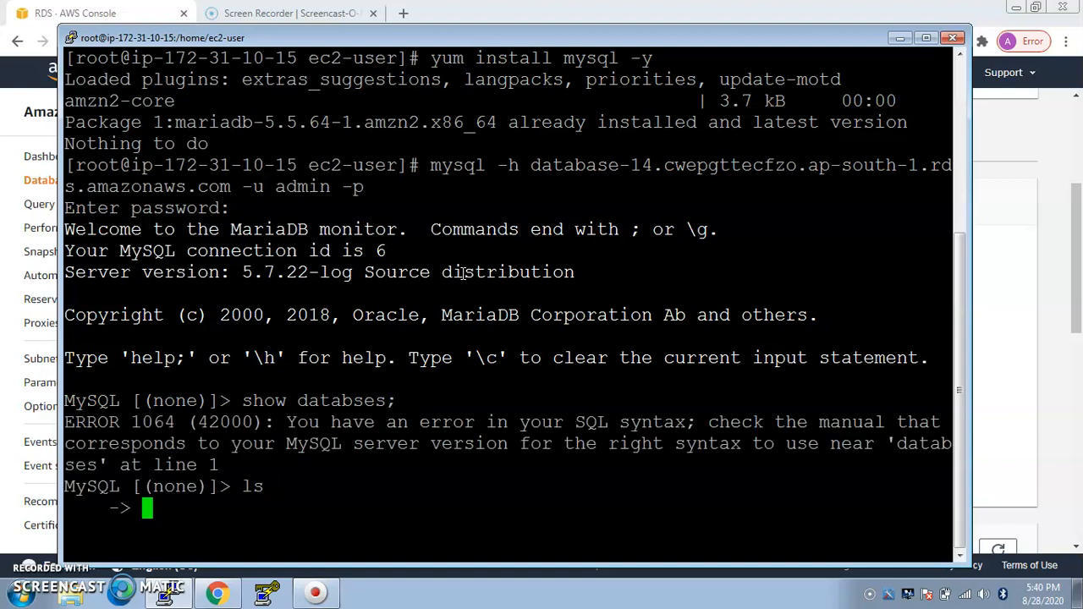
{"action": "key", "text": "ctrl+l"}
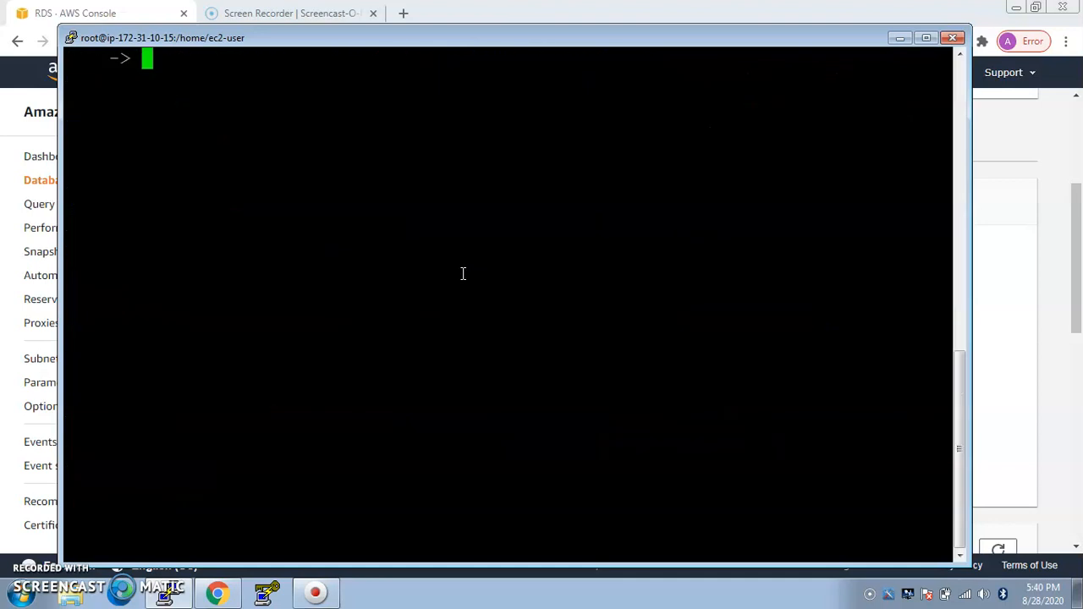
{"action": "left_click", "coordinate": [901, 39]}
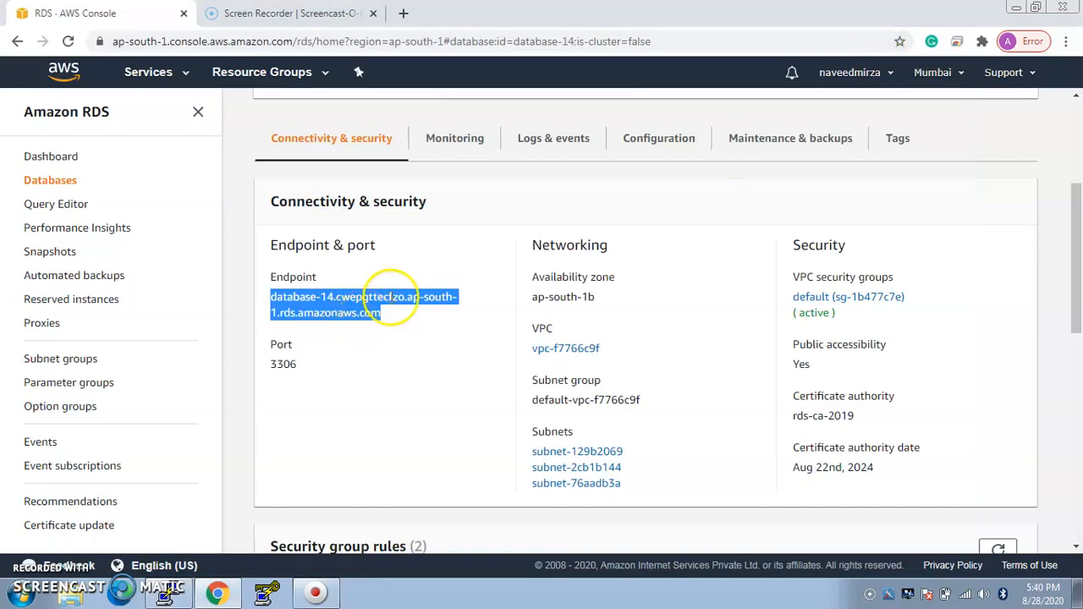